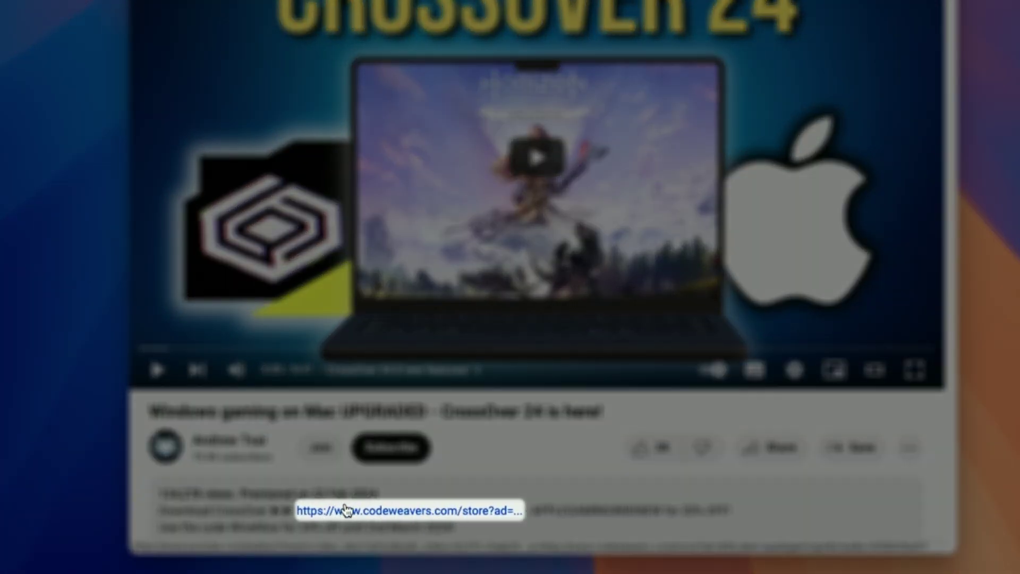
# Open the CodeWeavers store from the video description and apply the promo code APPLEGAMINGWIKINEW
pyautogui.click(463, 509)
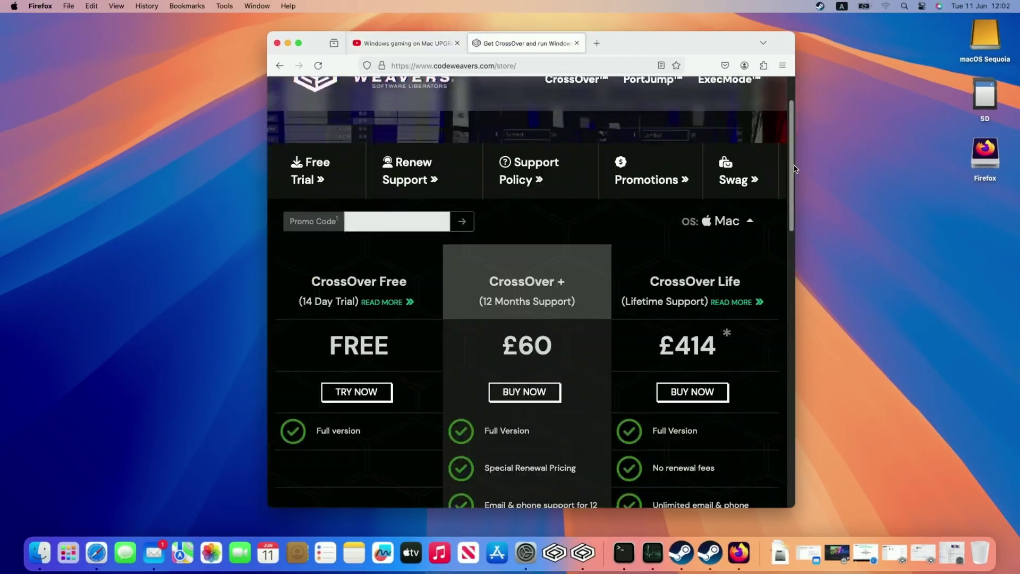
pyautogui.moveTo(794, 166); pyautogui.dragTo(795, 197)
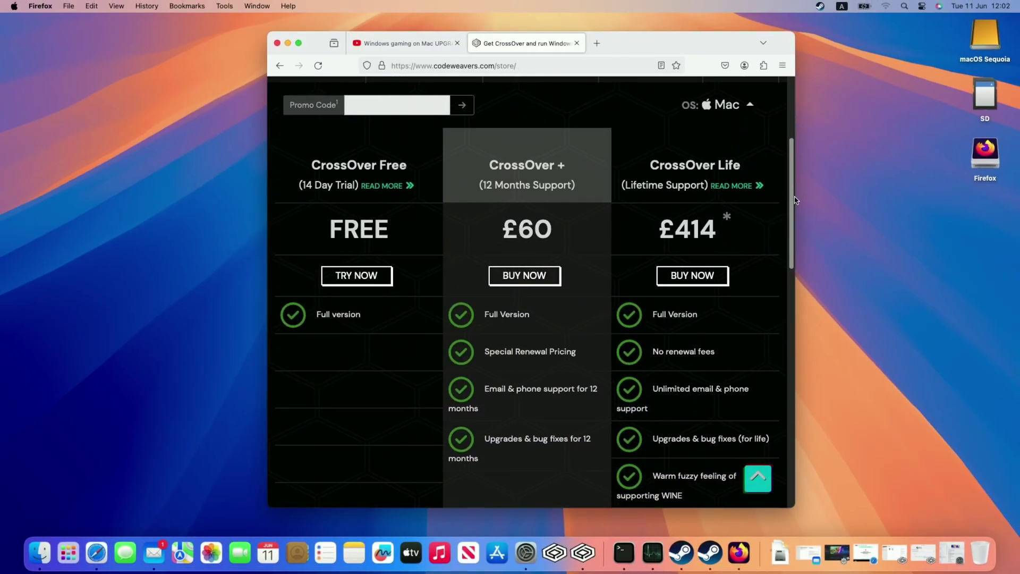
pyautogui.click(370, 99)
pyautogui.write('A')
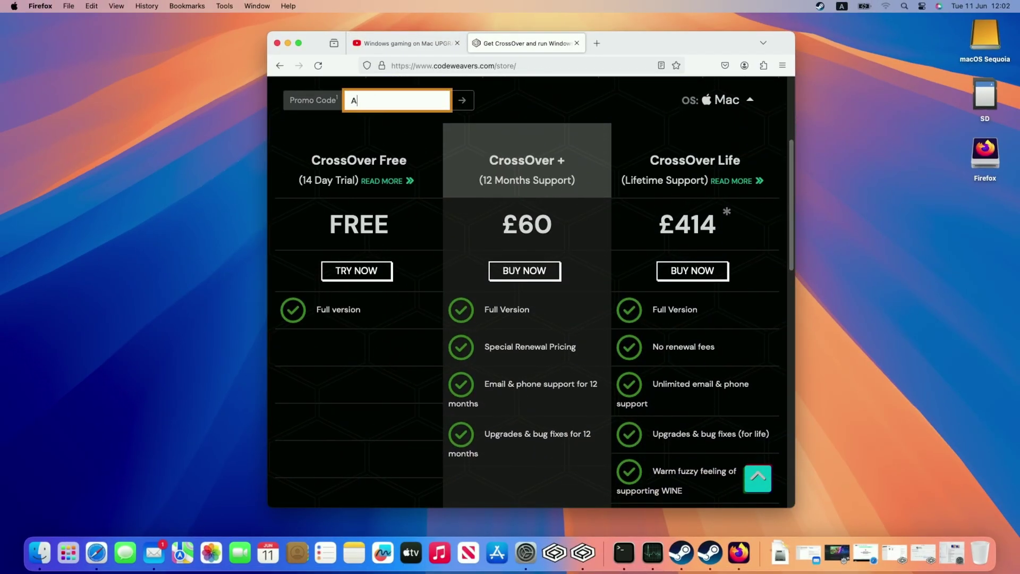
pyautogui.write('PPLEGAMINGWIKINEW')
pyautogui.doubleClick(353, 97)
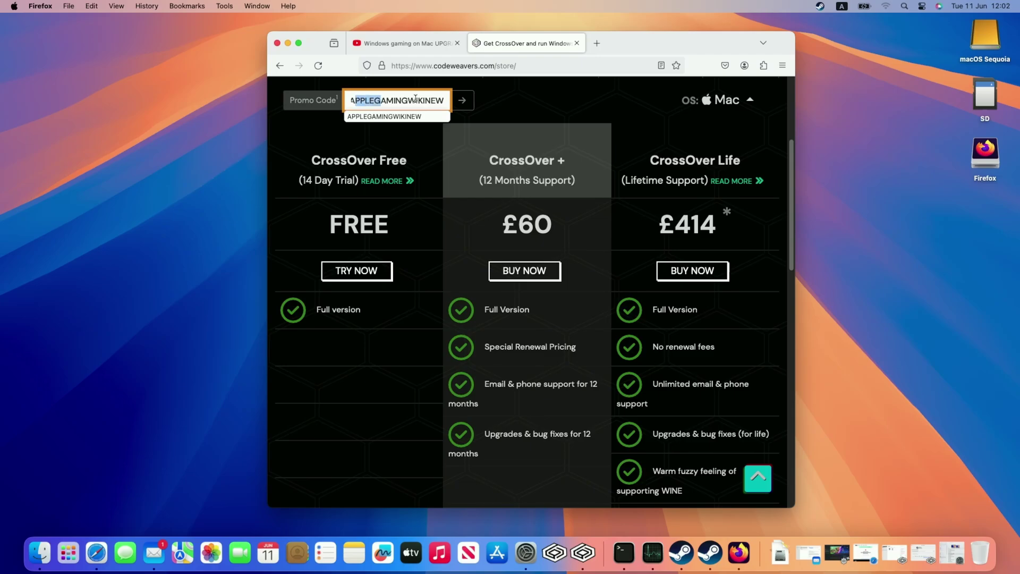
pyautogui.click(462, 100)
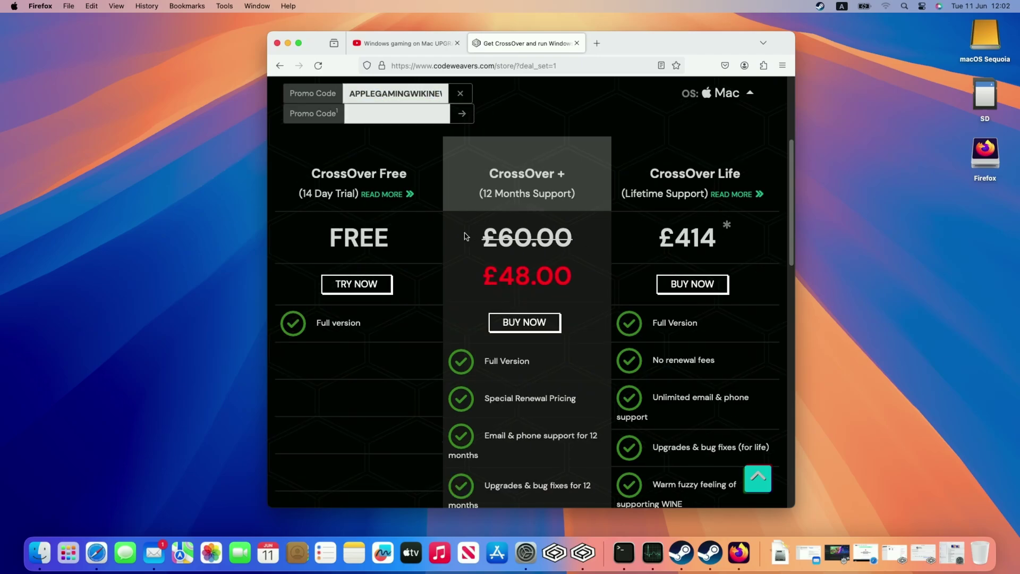
# Compare the discounted CrossOver + plan with the free plan and request the 14-day CrossOver Free trial
pyautogui.moveTo(472, 263); pyautogui.dragTo(590, 276)
pyautogui.click(589, 276)
pyautogui.moveTo(482, 181)
pyautogui.mouseDown()
pyautogui.moveTo(538, 175)
pyautogui.moveTo(489, 175)
pyautogui.mouseUp()
pyautogui.click(561, 176)
pyautogui.click(485, 188)
pyautogui.moveTo(296, 168); pyautogui.dragTo(392, 204)
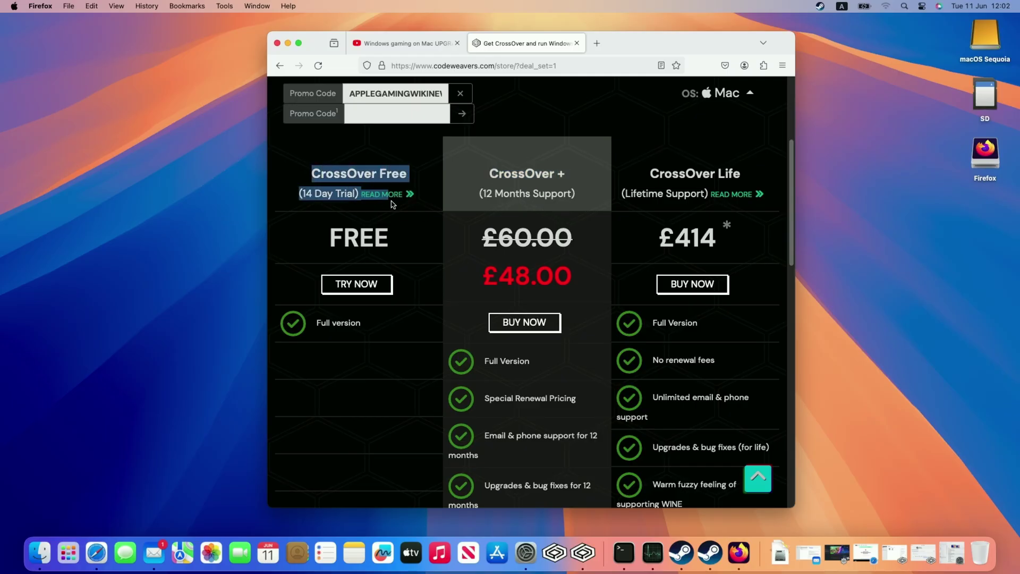
pyautogui.click(366, 177)
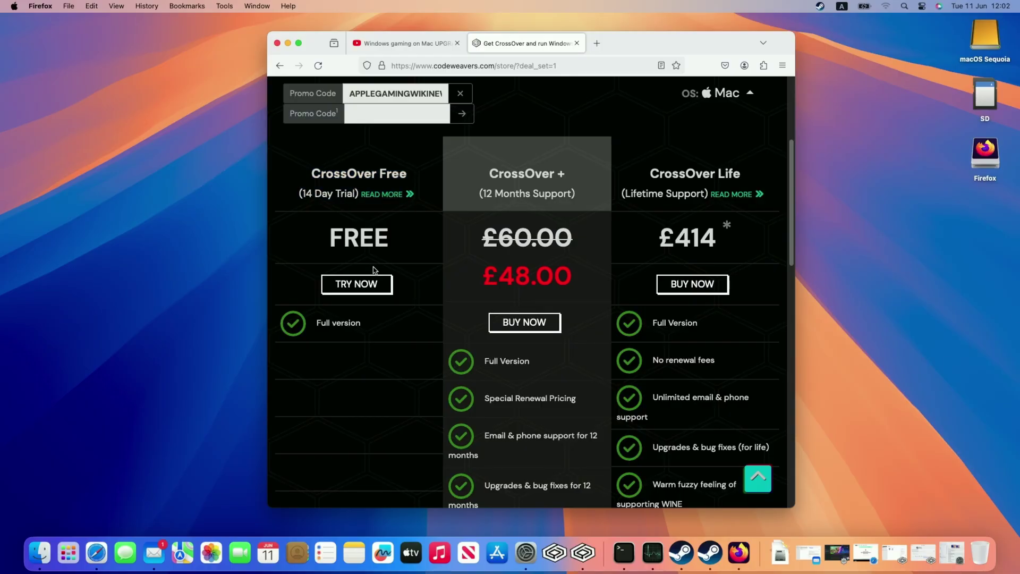
pyautogui.click(374, 289)
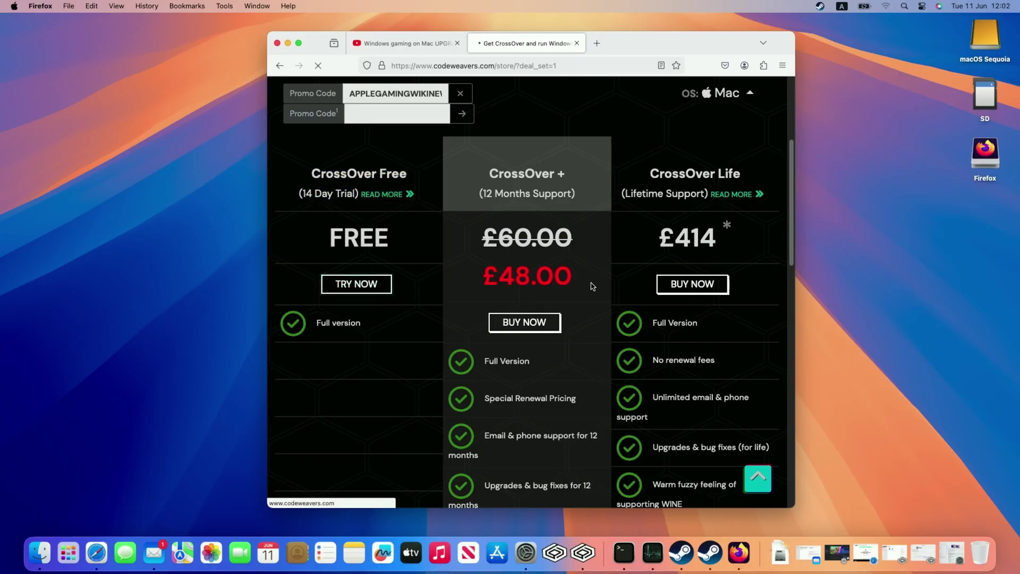
pyautogui.scroll(-7, 461, 187)
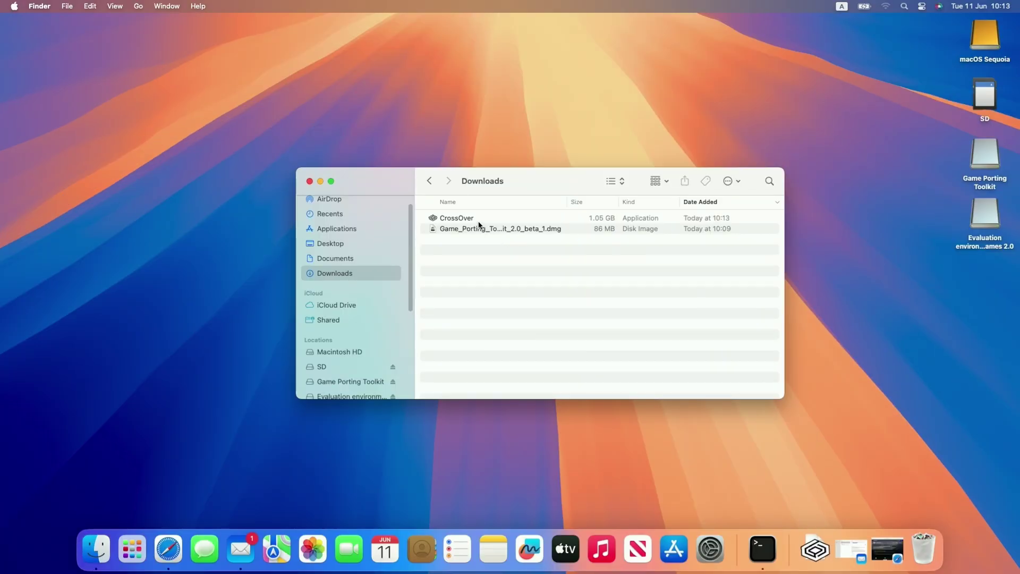
# Move the CrossOver app from Downloads to the Applications folder and launch it, installing Rosetta for it
pyautogui.click(459, 220)
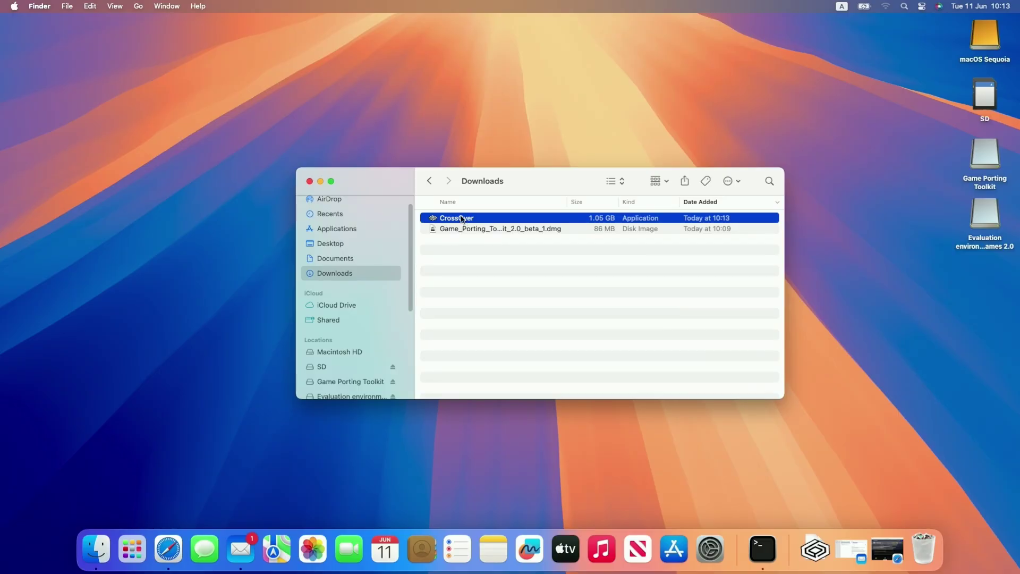
pyautogui.moveTo(462, 219); pyautogui.dragTo(561, 301)
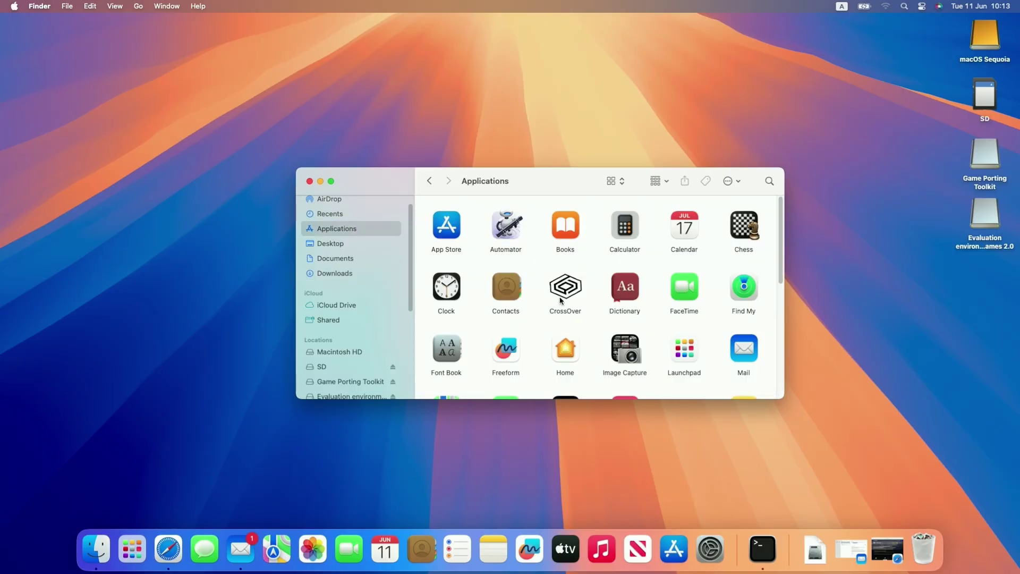
pyautogui.doubleClick(566, 299)
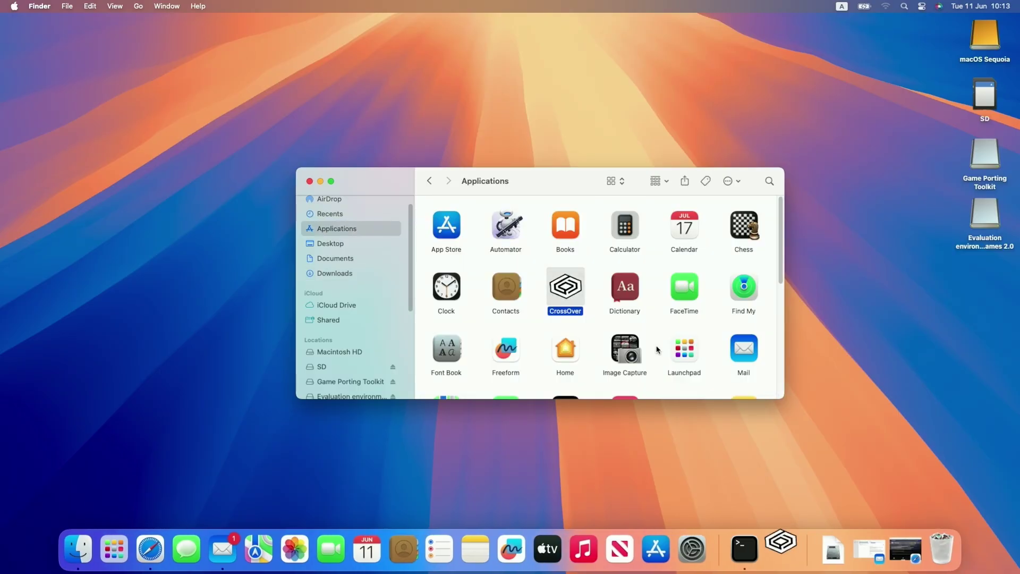
pyautogui.click(541, 234)
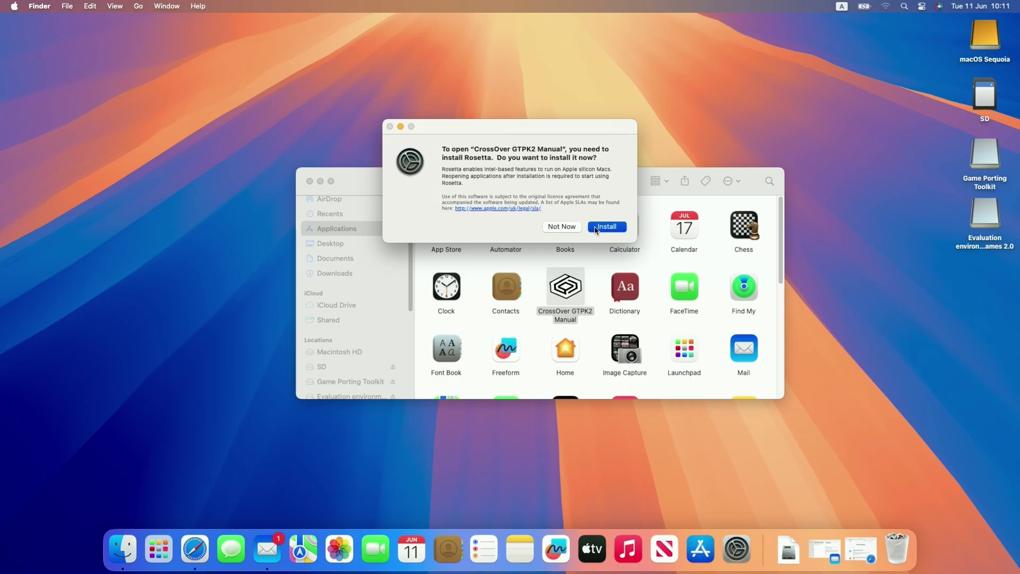
pyautogui.click(598, 231)
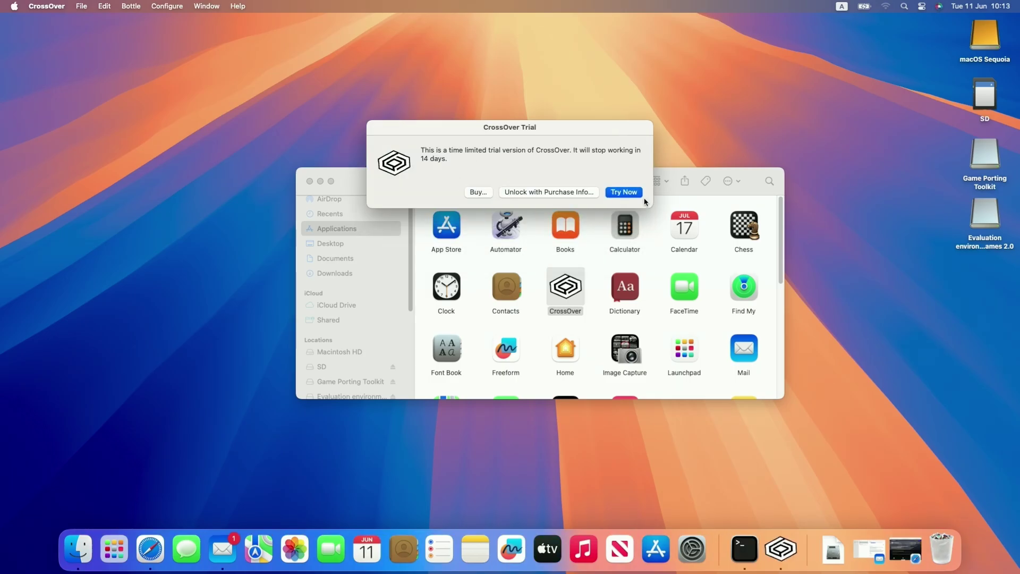
# View the form for unlocking with purchase info, cancel it, and start CrossOver as a trial
pyautogui.click(530, 192)
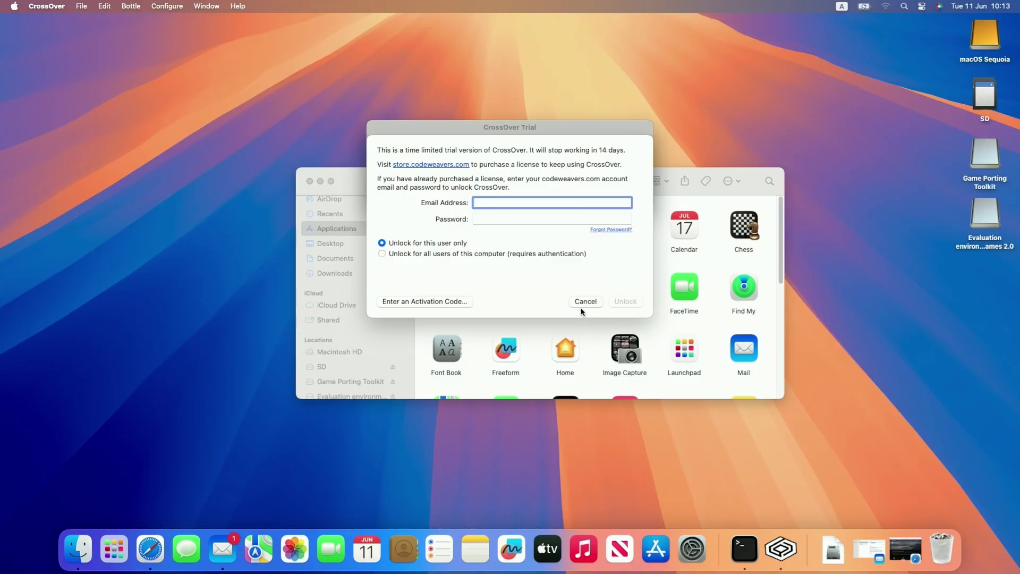
pyautogui.click(585, 302)
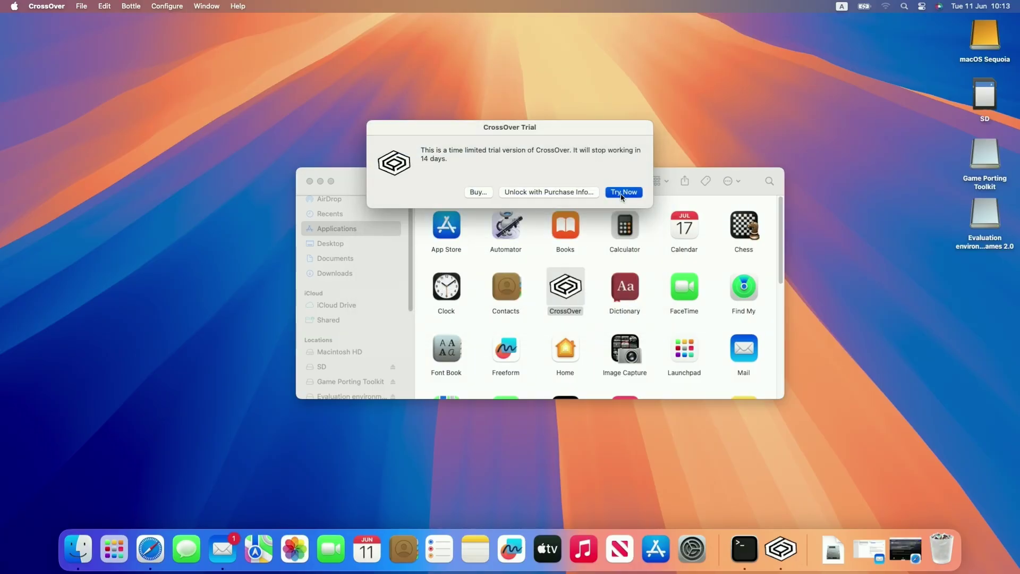
pyautogui.click(623, 194)
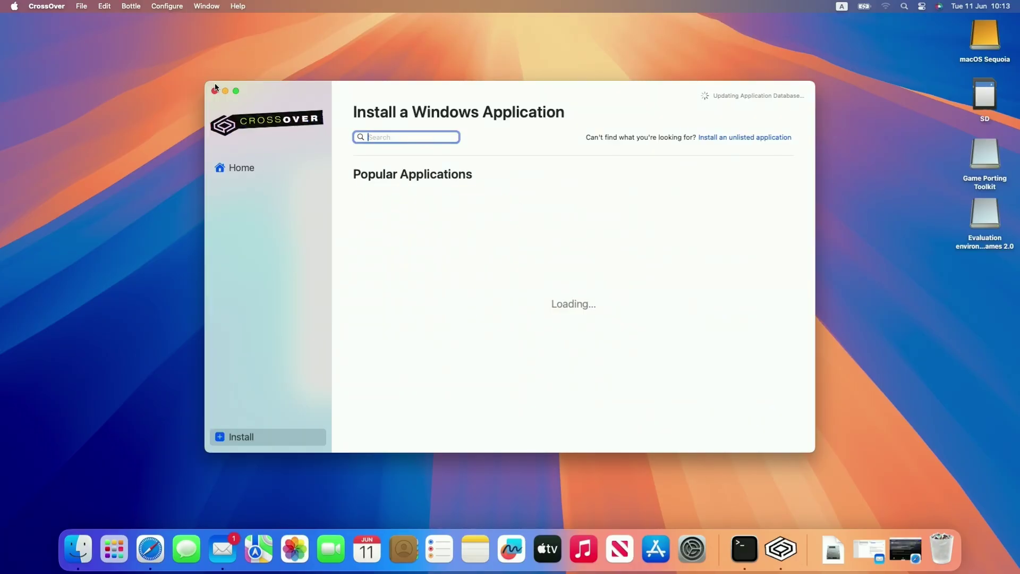
# Quit CrossOver and return to the Applications folder
pyautogui.click(45, 5)
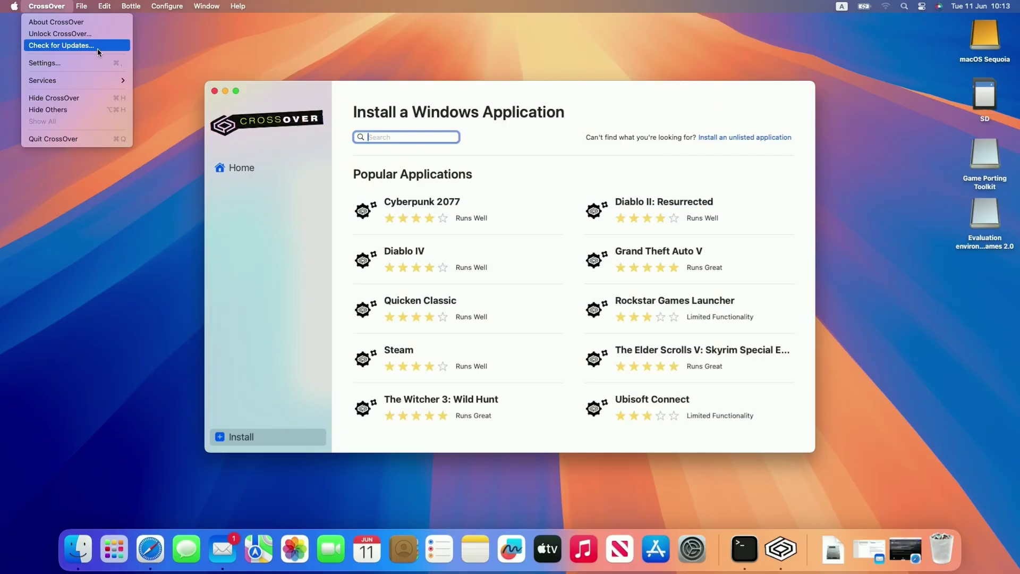
pyautogui.click(88, 141)
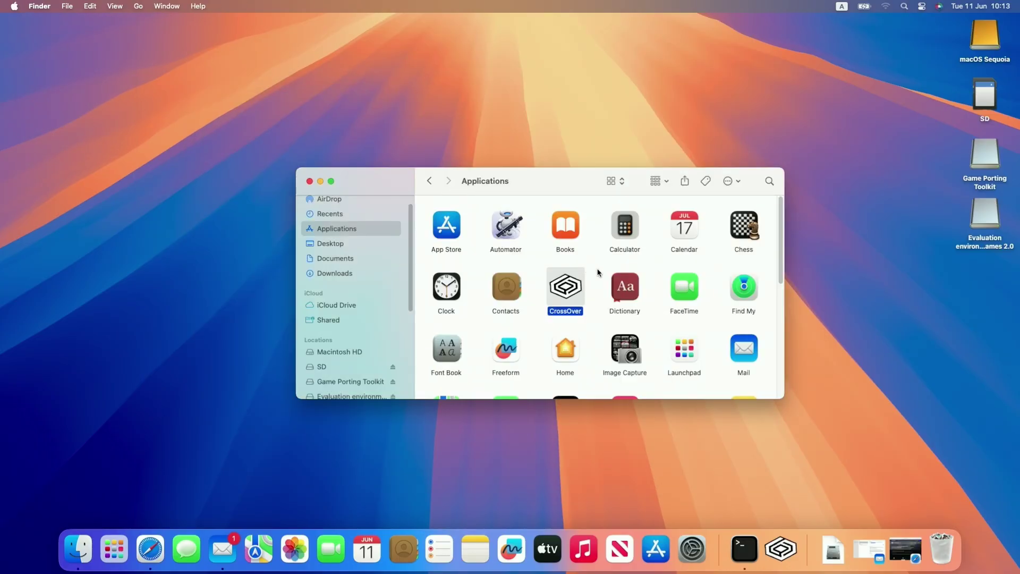
pyautogui.click(600, 303)
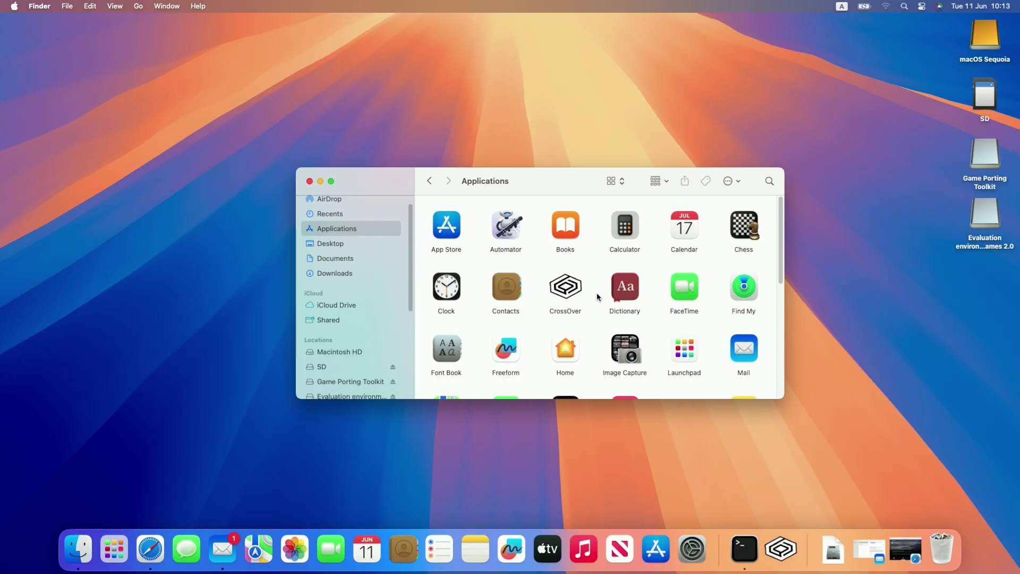
pyautogui.moveTo(593, 277); pyautogui.dragTo(566, 308)
pyautogui.click(579, 322)
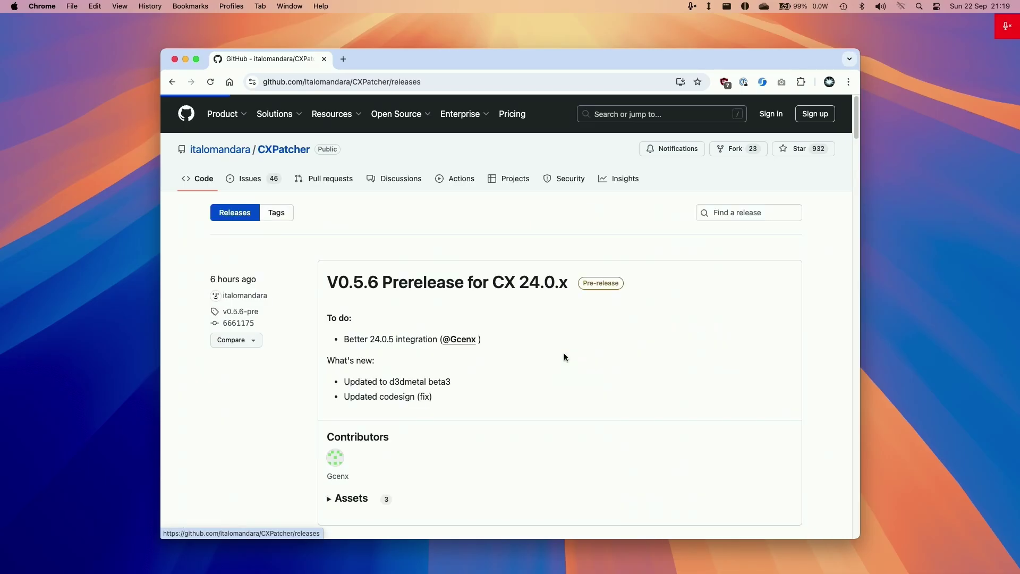
# Open the releases of the italomandara/CXPatcher repository on GitHub and examine the V0.5.6 prerelease notes
pyautogui.click(172, 82)
pyautogui.click(376, 82)
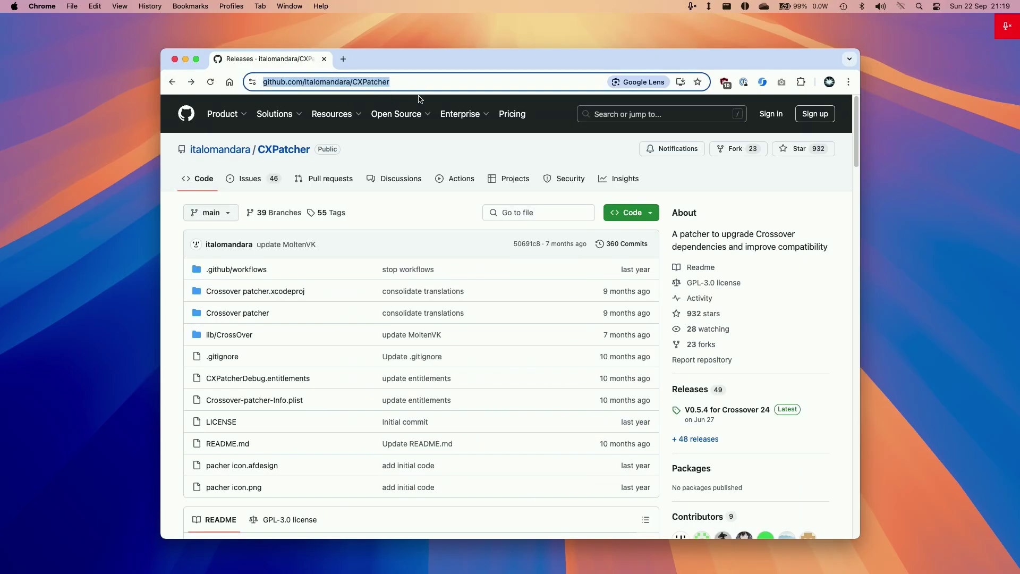
pyautogui.click(675, 391)
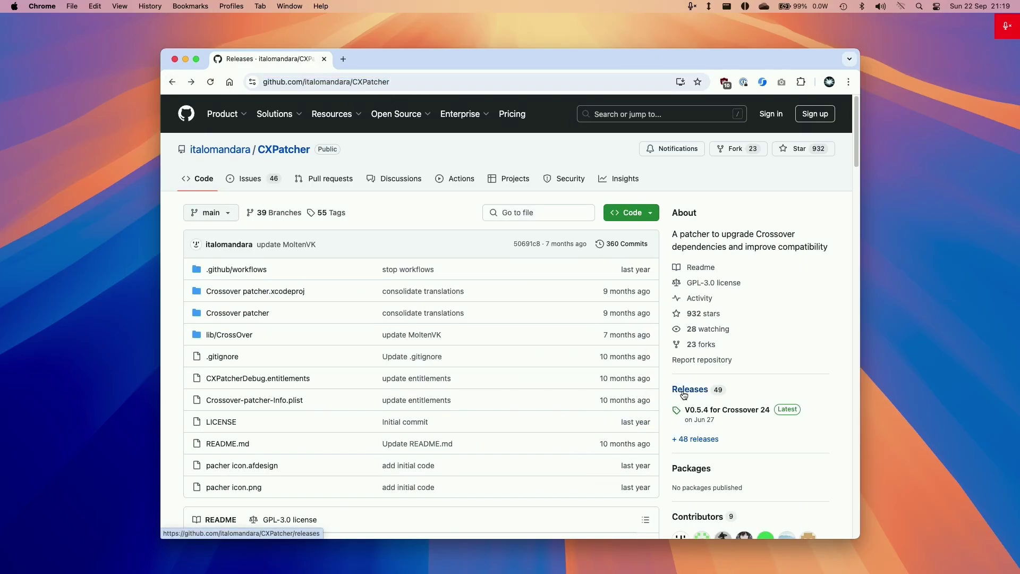
pyautogui.moveTo(326, 286); pyautogui.dragTo(567, 291)
pyautogui.click(340, 302)
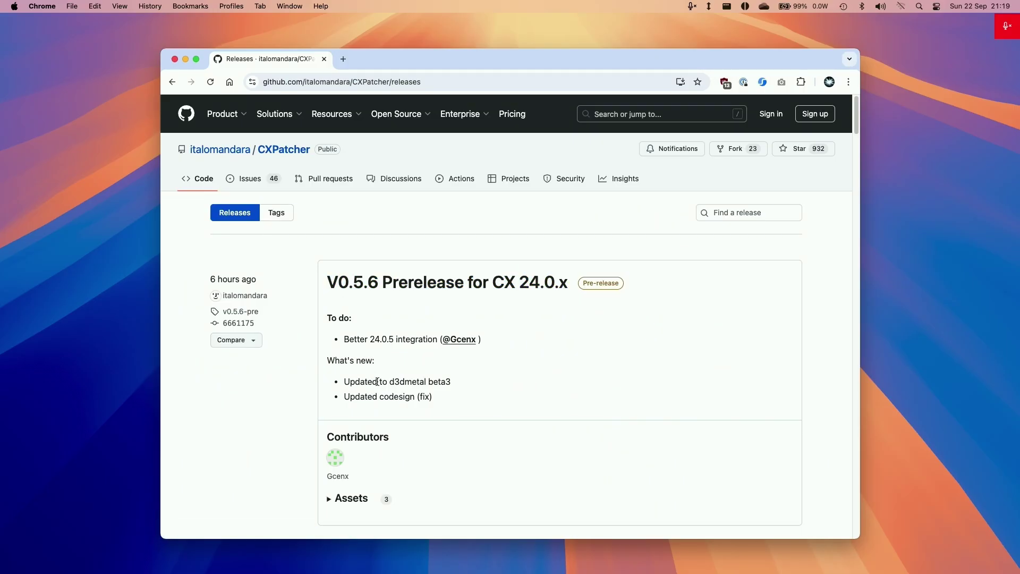
pyautogui.moveTo(388, 381); pyautogui.dragTo(458, 379)
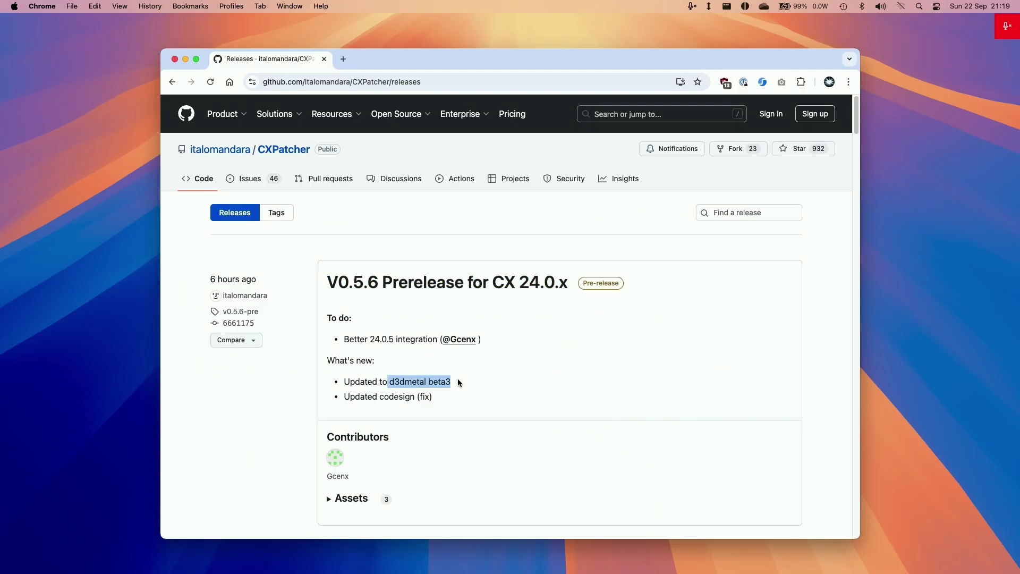
pyautogui.click(457, 378)
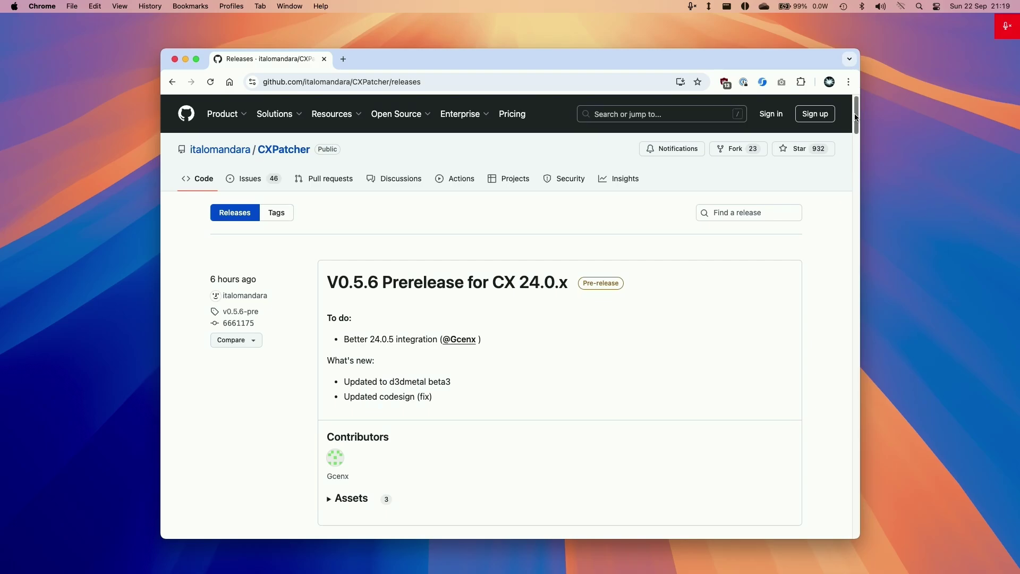
# Download CXPatcher.app.zip from the assets of the V0.5.6 prerelease for CX 24.0.x
pyautogui.scroll(-5, 802, 158)
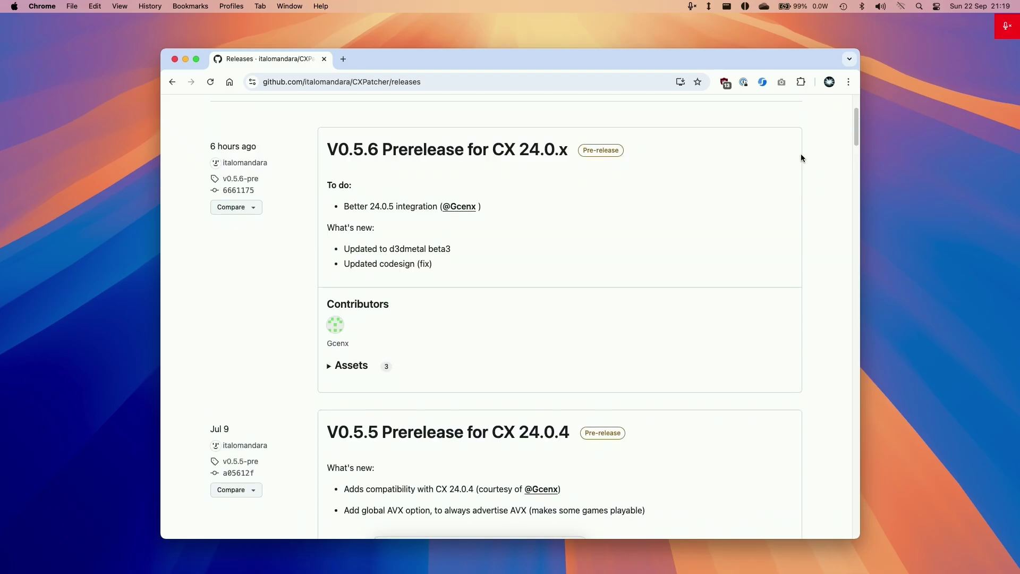
pyautogui.click(329, 367)
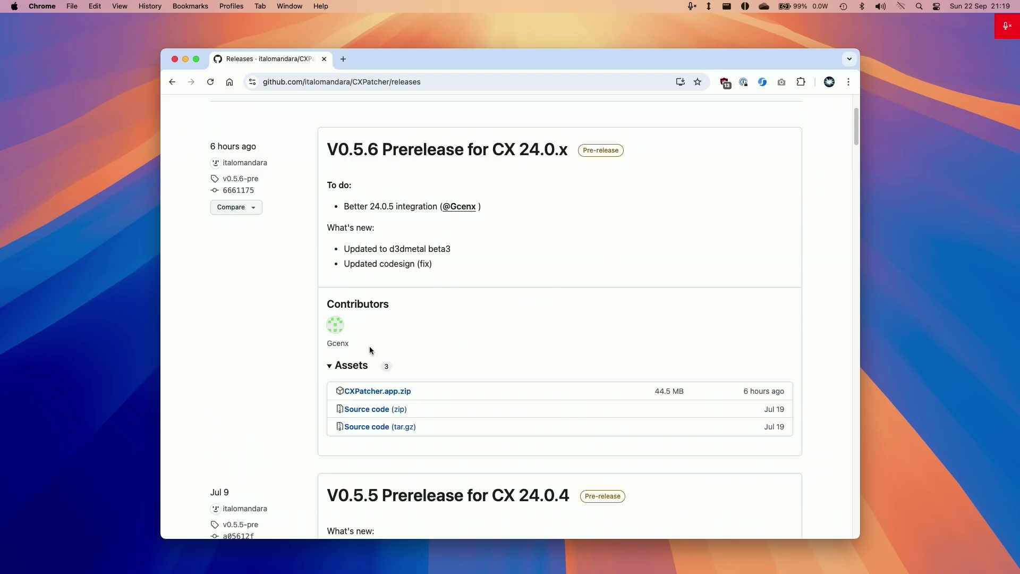
pyautogui.click(367, 393)
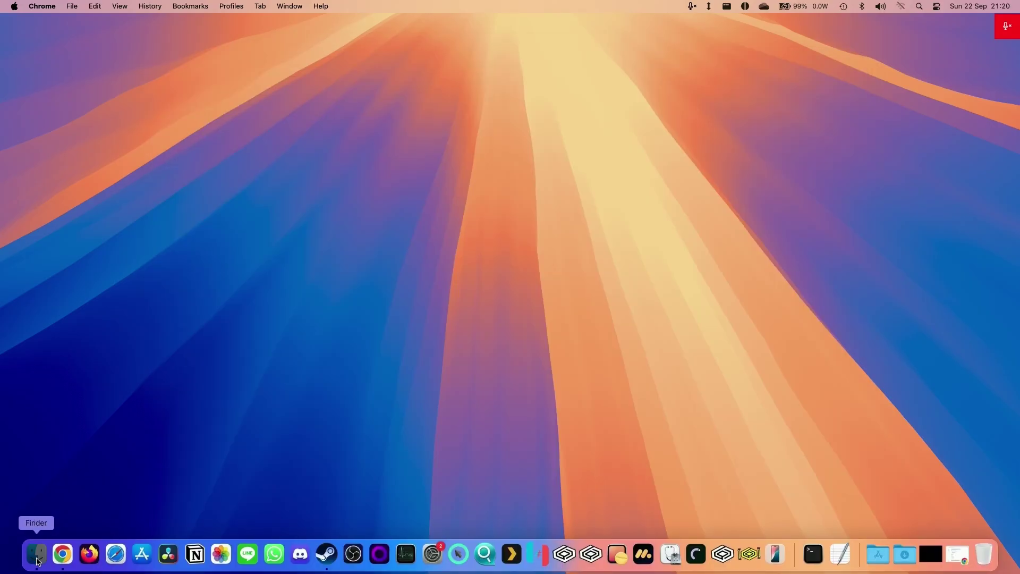
# Extract CXPatcher.app.zip in the Downloads folder and move the CXPatcher app to Applications
pyautogui.click(34, 551)
pyautogui.click(314, 198)
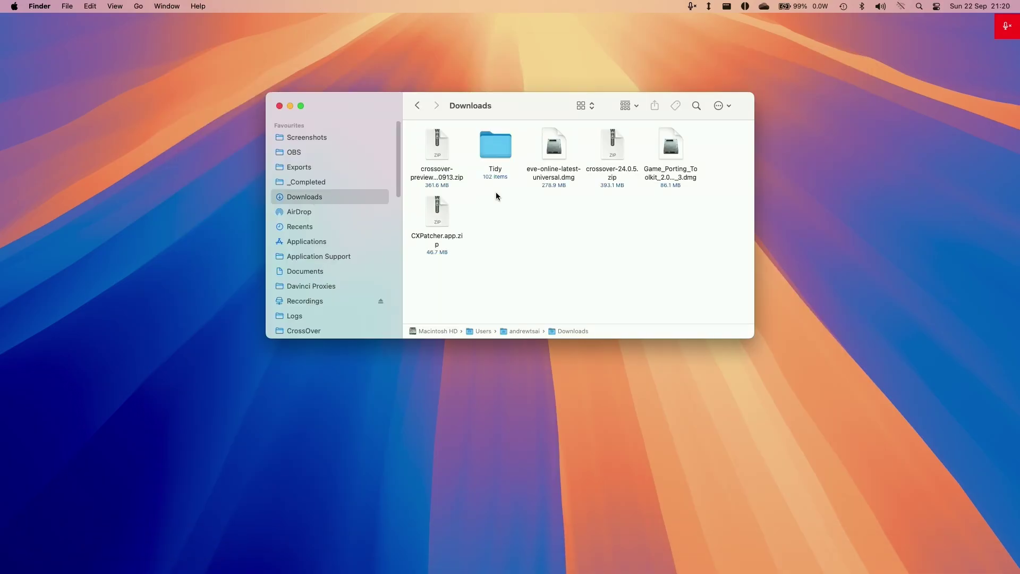
pyautogui.click(445, 212)
pyautogui.doubleClick(436, 223)
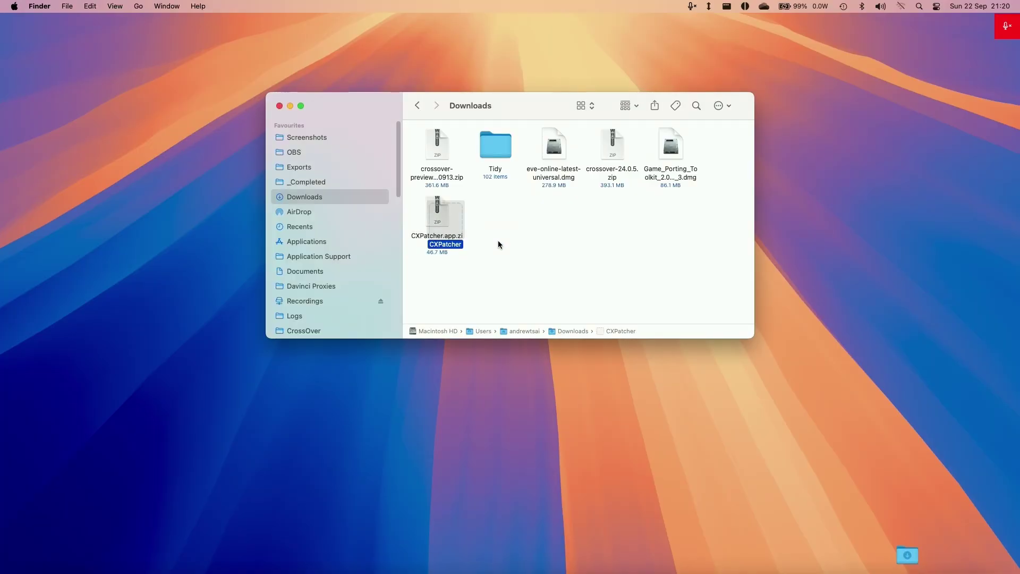
pyautogui.moveTo(503, 227); pyautogui.dragTo(370, 245)
pyautogui.moveTo(369, 242); pyautogui.dragTo(355, 240)
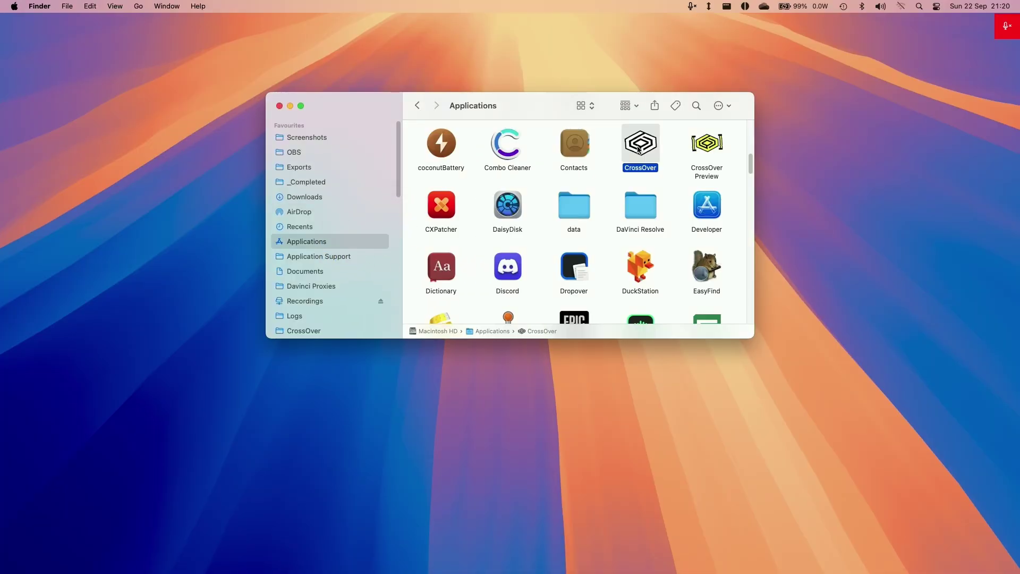
# Try to open the CXPatcher app from the Applications folder
pyautogui.moveTo(741, 571)
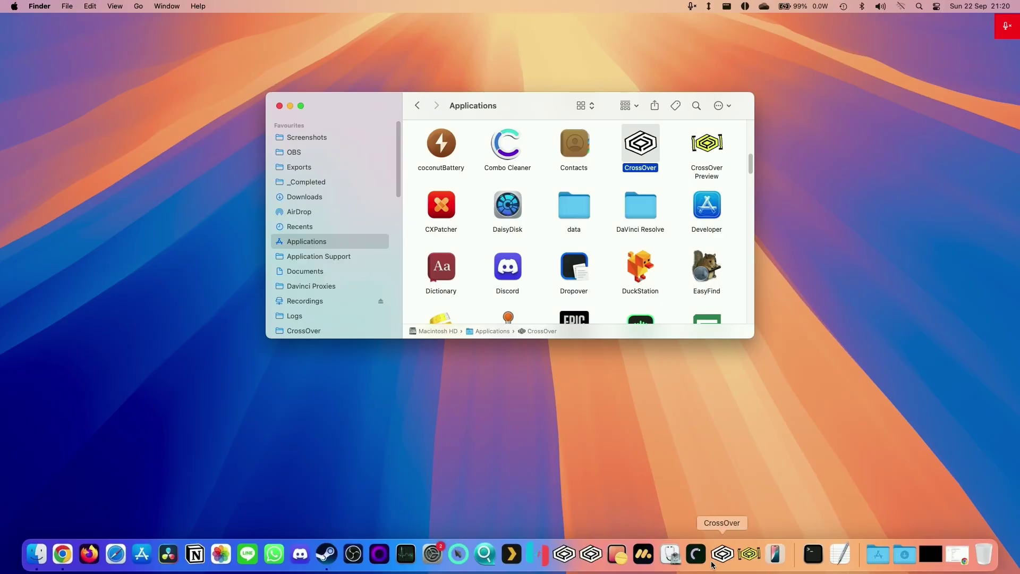
pyautogui.doubleClick(434, 210)
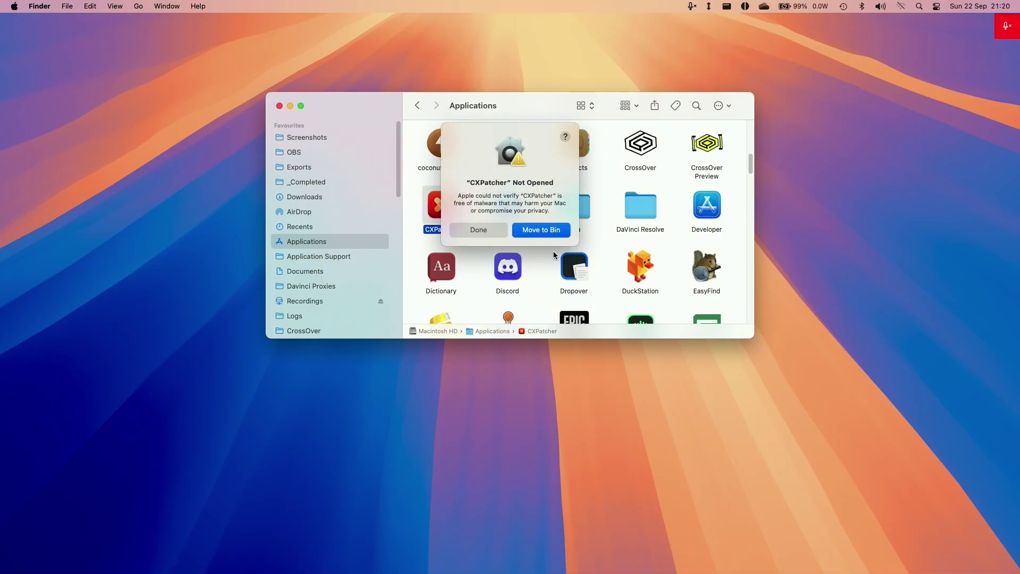
pyautogui.rightClick(440, 203)
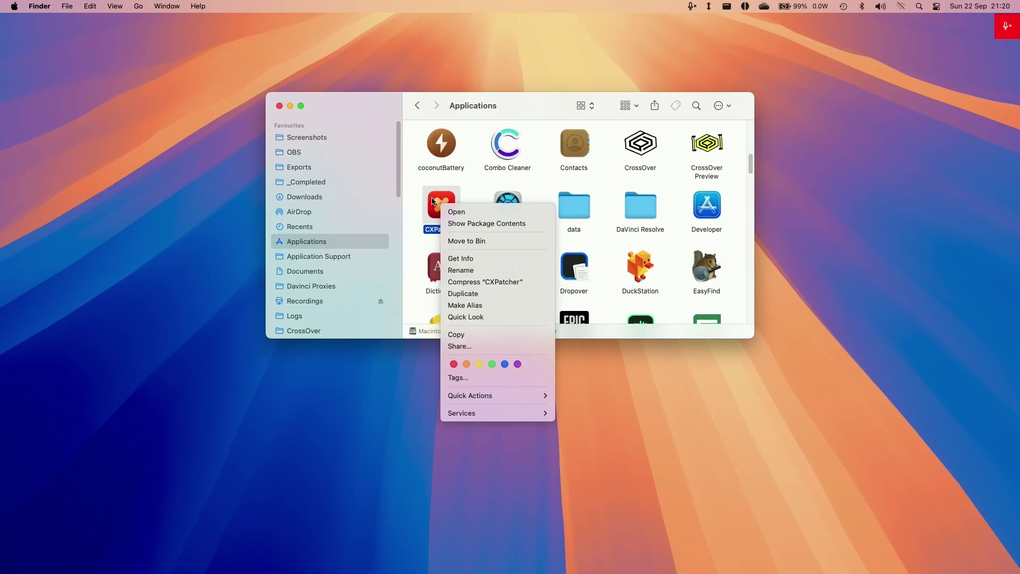
pyautogui.click(431, 197)
# Allow the blocked CXPatcher app in the Privacy & Security settings and choose to open it anyway
pyautogui.click(14, 6)
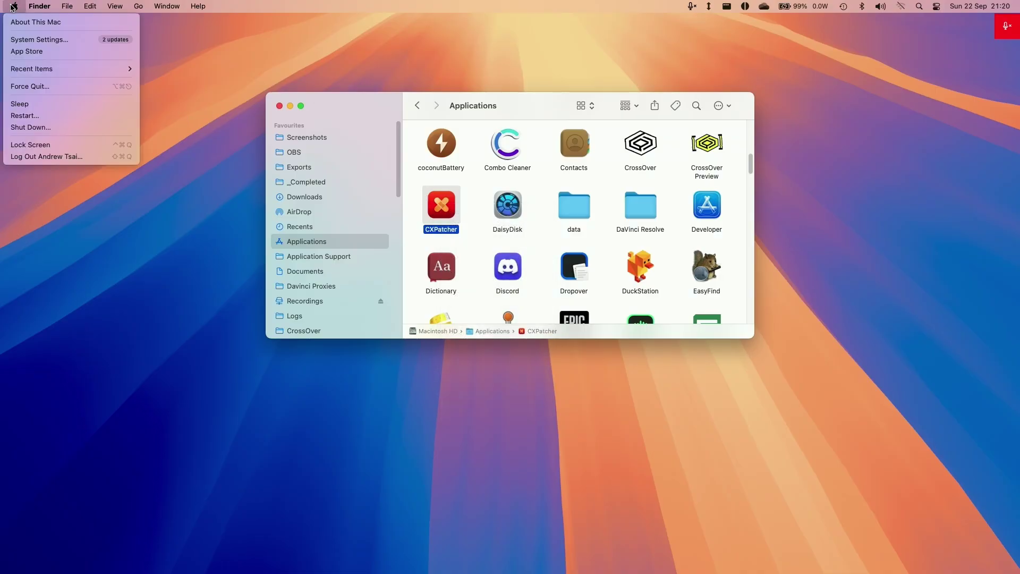
pyautogui.click(15, 41)
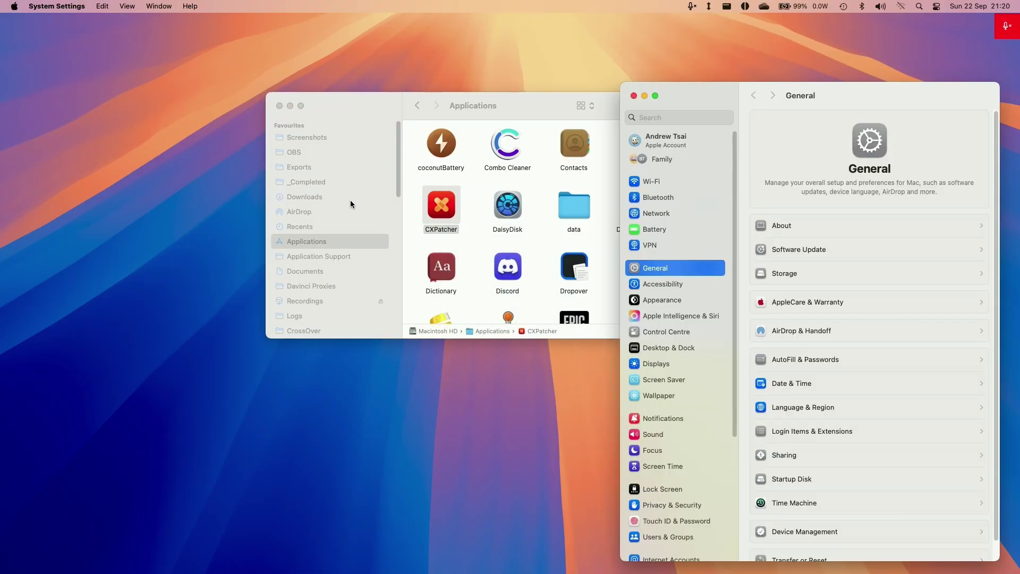
pyautogui.scroll(-5, 691, 442)
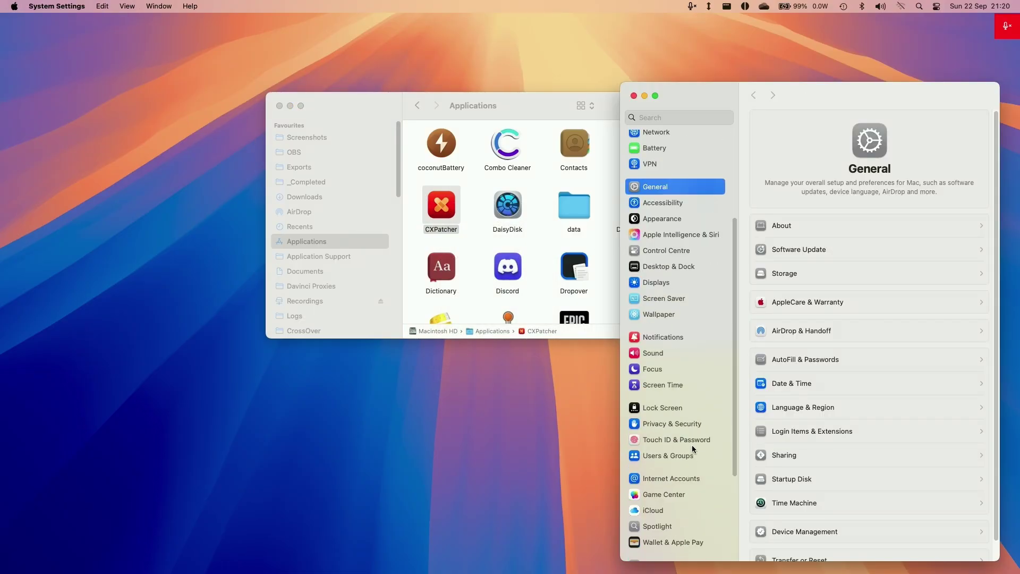
pyautogui.click(696, 424)
pyautogui.scroll(-15, 992, 345)
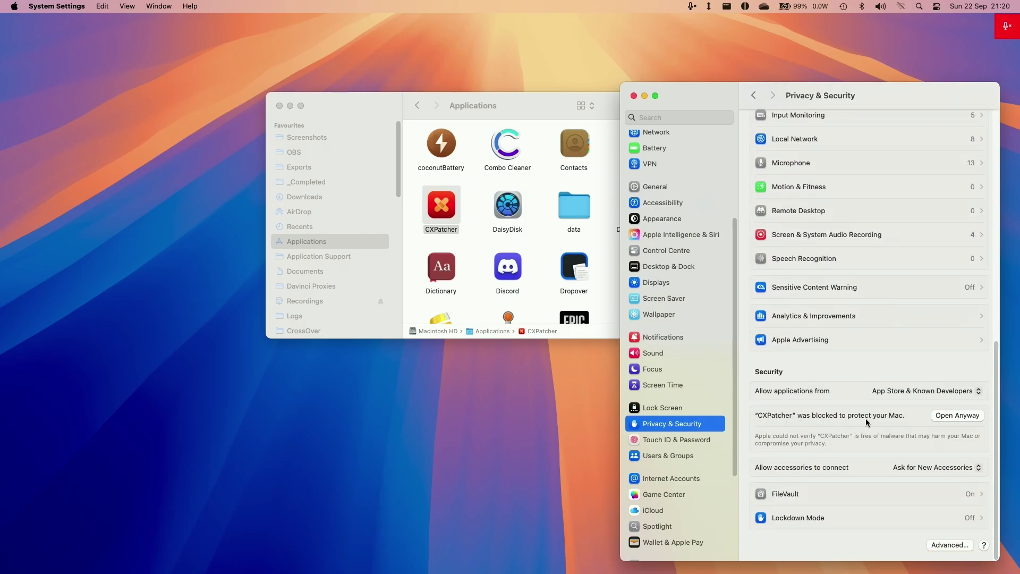
pyautogui.click(951, 418)
pyautogui.click(632, 98)
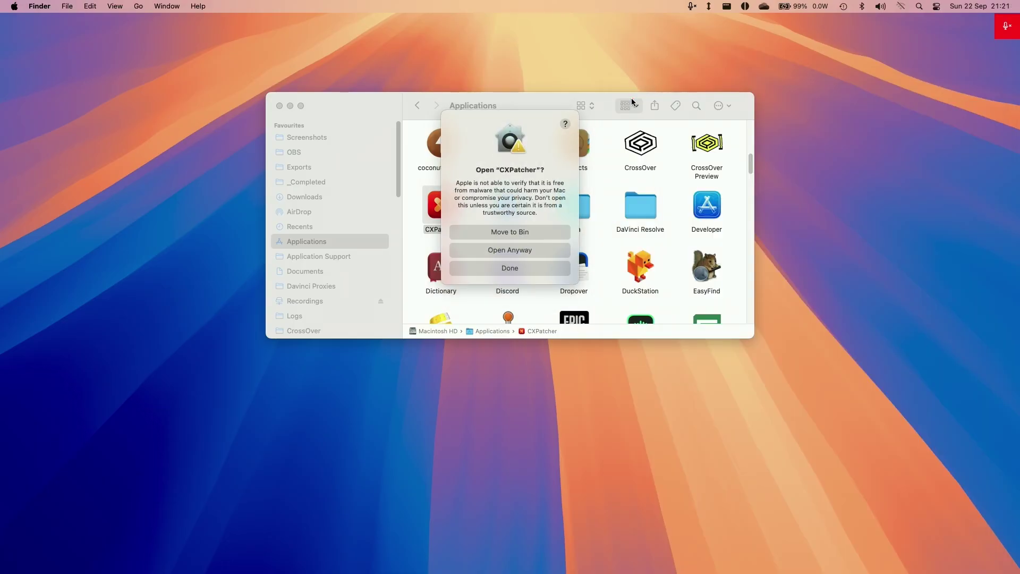
pyautogui.click(520, 251)
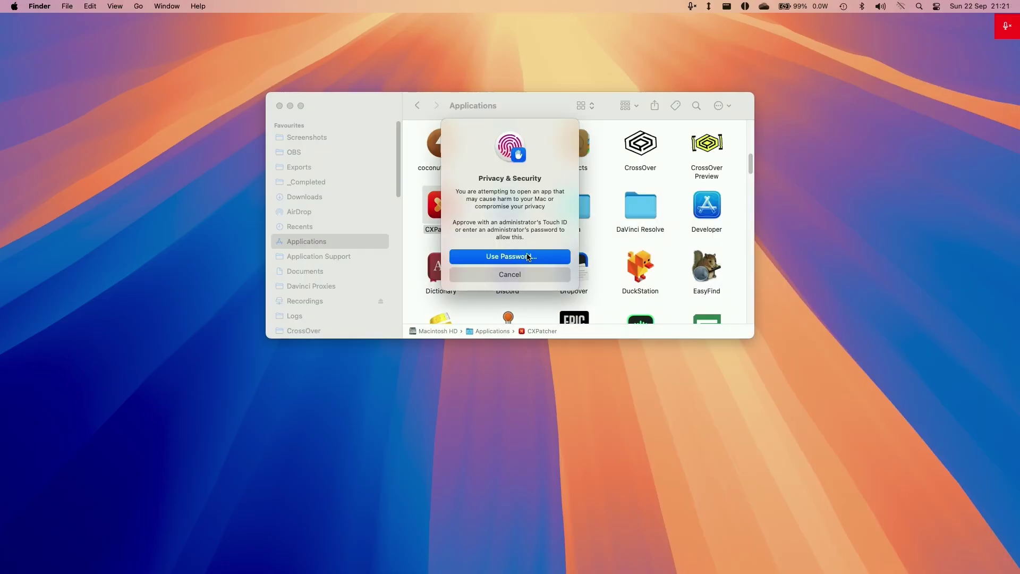
# Authorise opening CXPatcher by entering the administrator account password
pyautogui.click(529, 260)
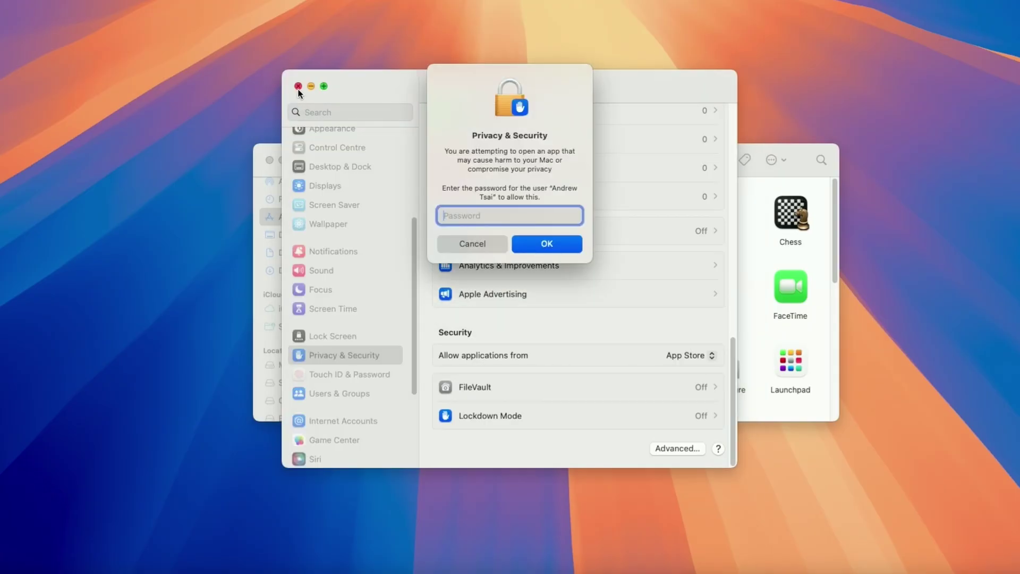
pyautogui.click(298, 89)
pyautogui.click(550, 220)
pyautogui.write('•••••')
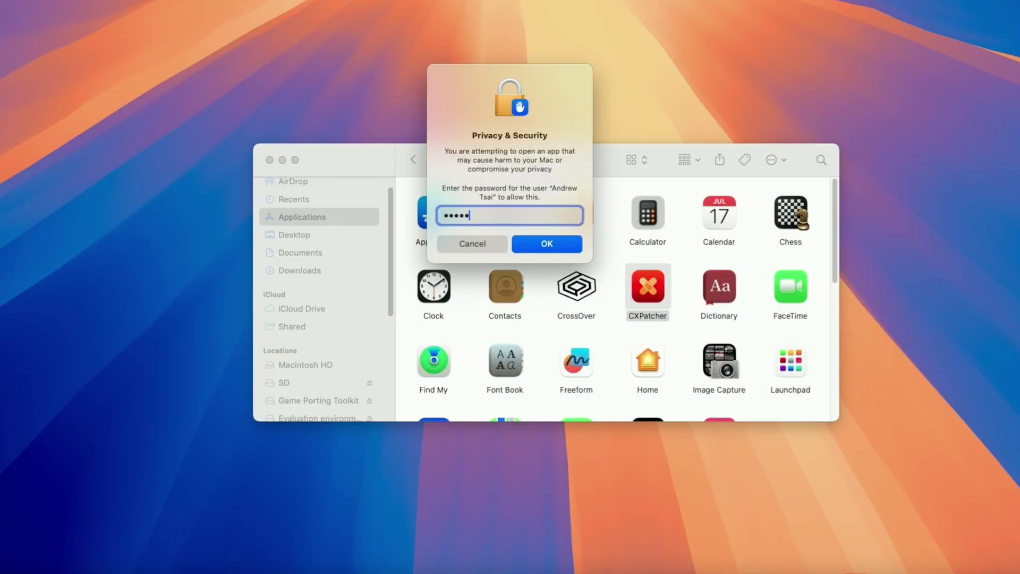
pyautogui.write('•••••')
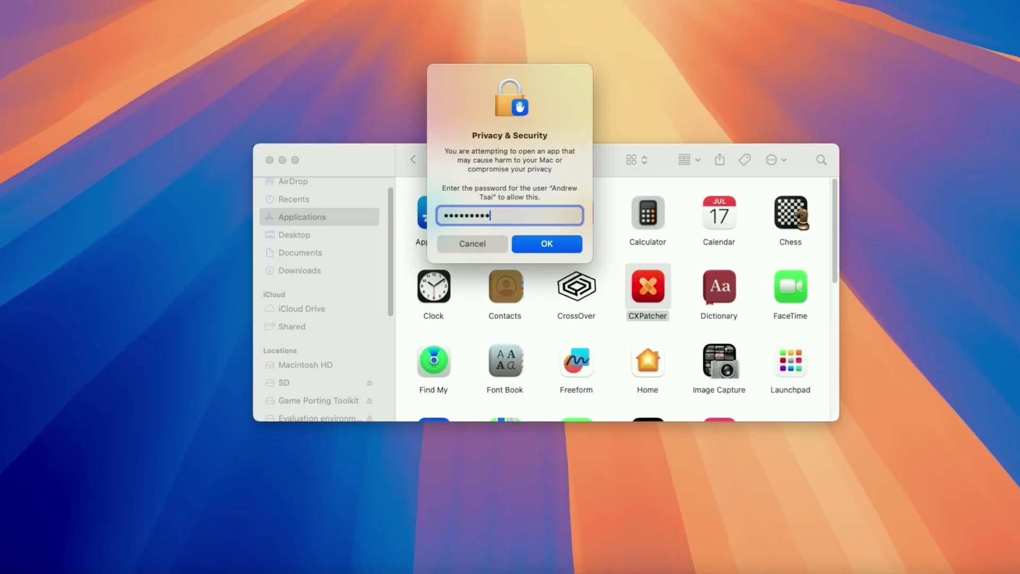
pyautogui.click(554, 252)
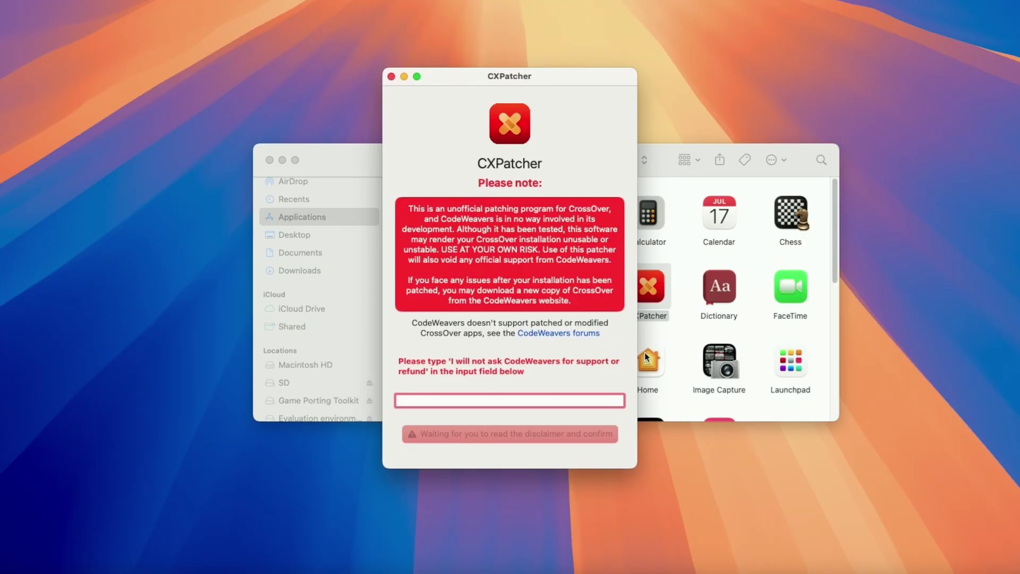
# Accept the CXPatcher disclaimer by entering "I will not ask CodeWeavers for support or refund" and proceed
pyautogui.write('I will not ask CodeWeavers for suppor')
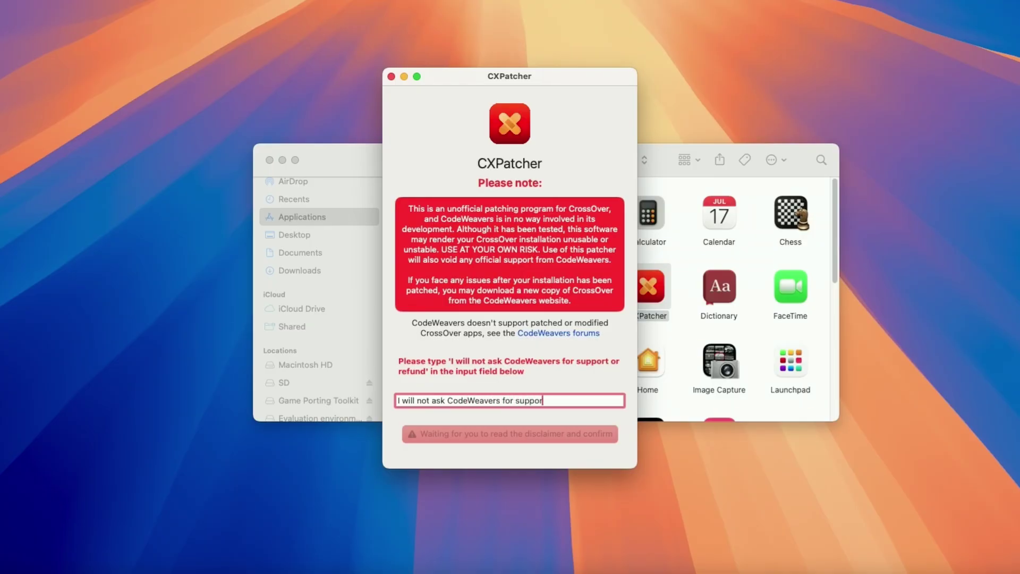
pyautogui.write('t or refund')
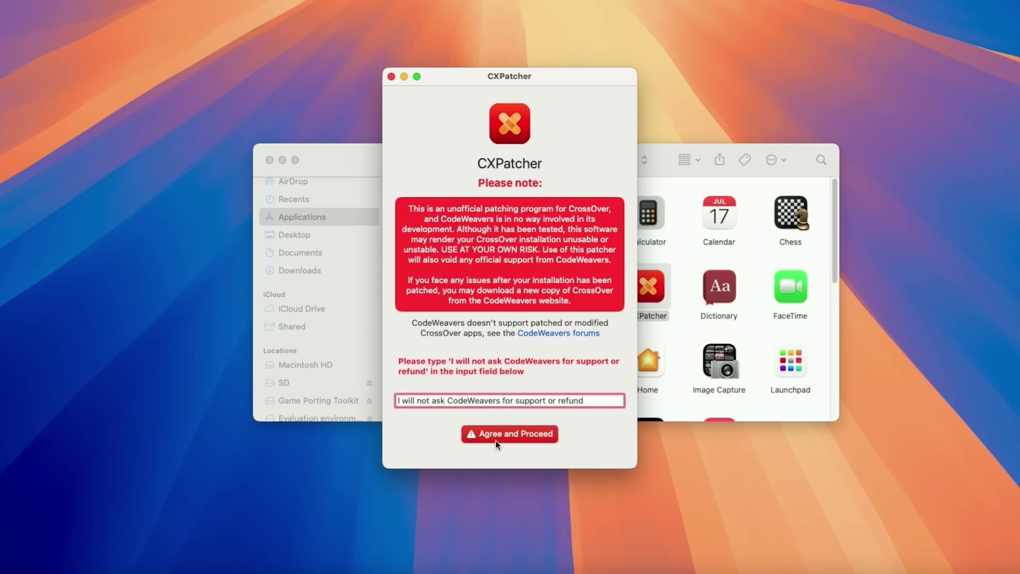
pyautogui.click(511, 434)
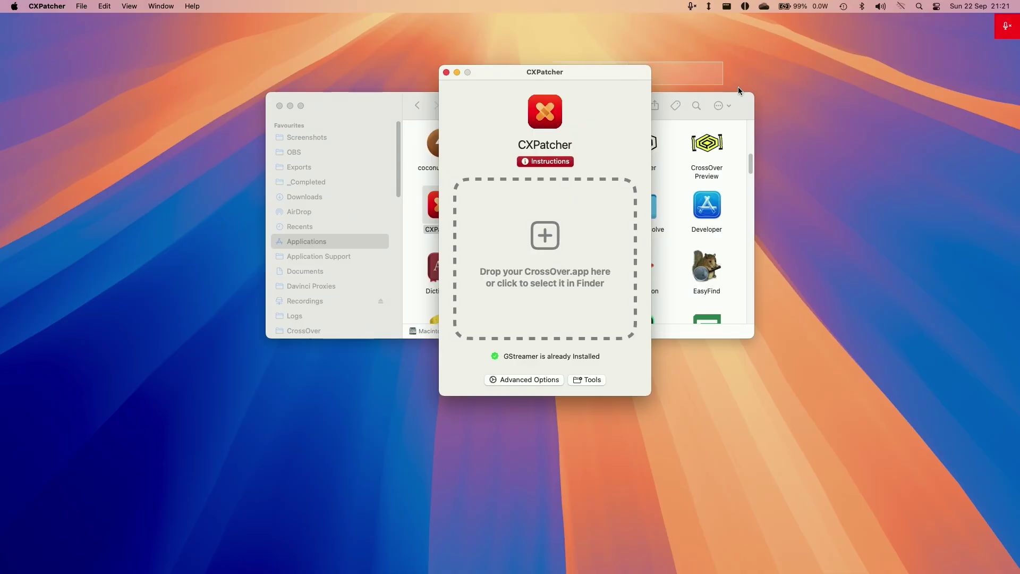
# Place the CXPatcher and Applications windows side by side and enable Always Advertises AVX in CXPatcher's advanced options
pyautogui.moveTo(738, 87); pyautogui.dragTo(746, 86)
pyautogui.moveTo(580, 82); pyautogui.dragTo(351, 150)
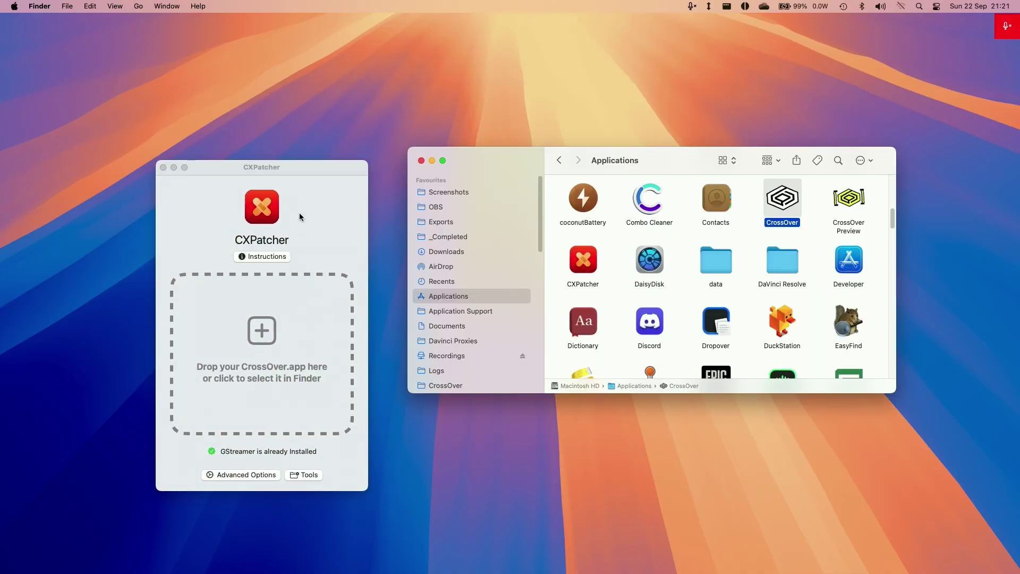
pyautogui.moveTo(306, 170); pyautogui.dragTo(310, 129)
pyautogui.click(245, 438)
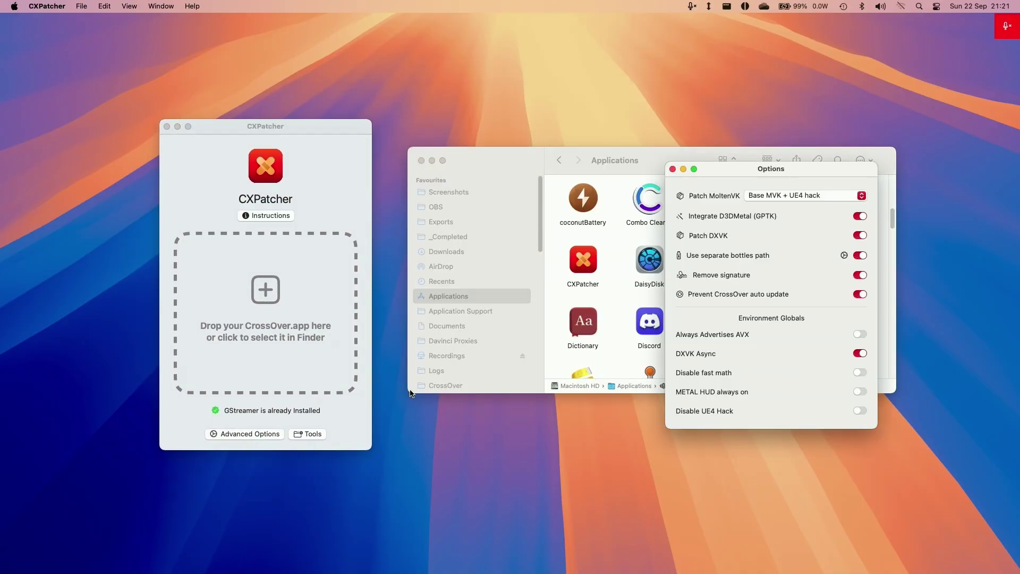
pyautogui.moveTo(731, 166); pyautogui.dragTo(404, 233)
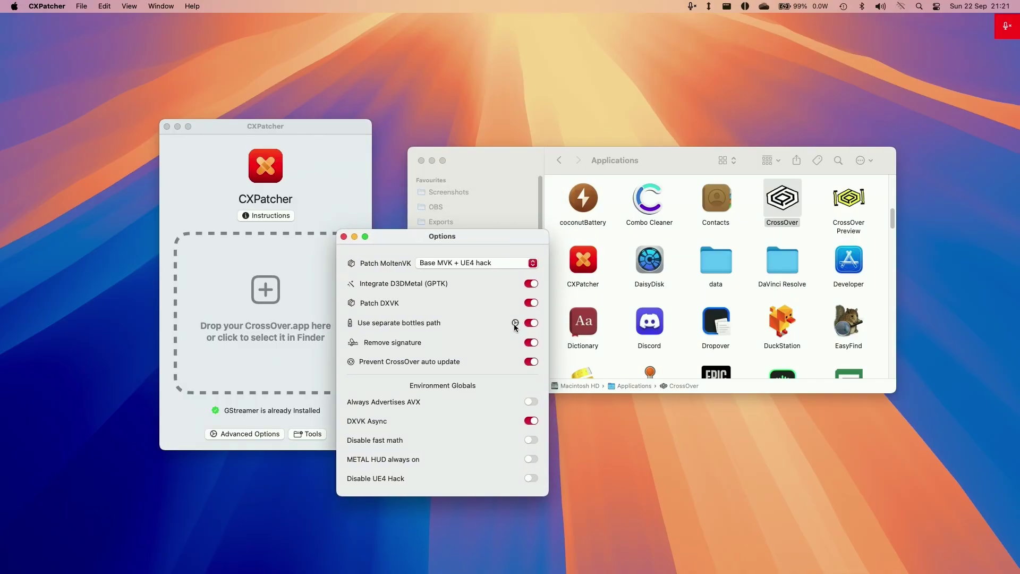
pyautogui.click(530, 403)
pyautogui.press('cmd+w')
# Patch CrossOver from the Applications folder with CXPatcher, then open the patched CrossOver
pyautogui.moveTo(782, 202); pyautogui.dragTo(319, 298)
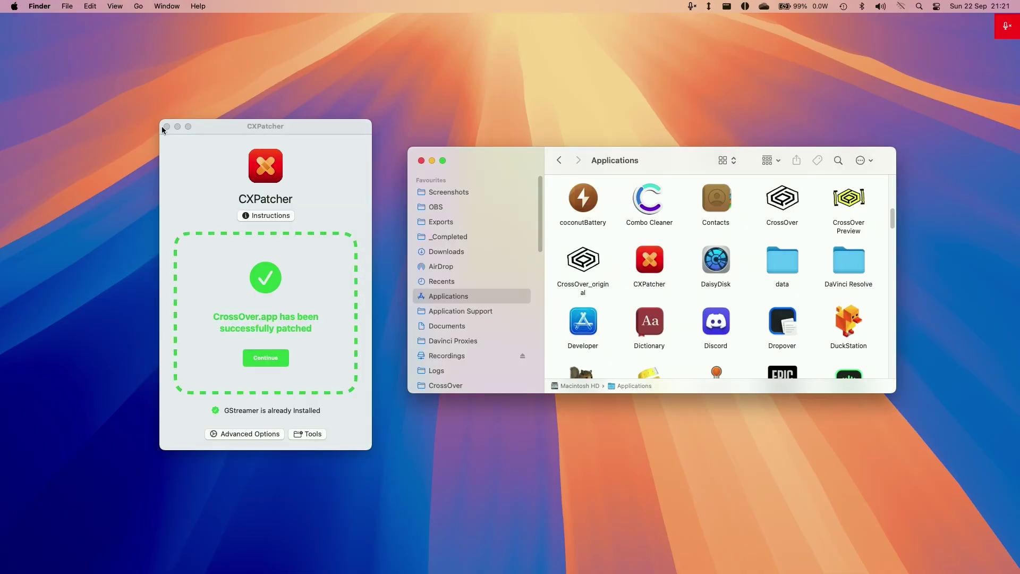
pyautogui.click(166, 127)
pyautogui.moveTo(590, 170); pyautogui.dragTo(466, 175)
pyautogui.click(679, 215)
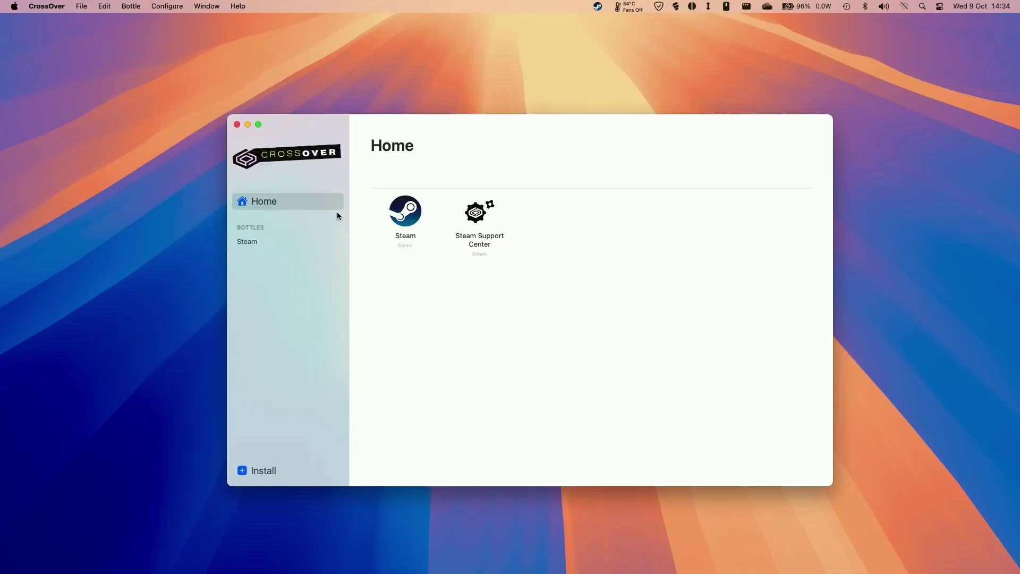
# Search CrossOver's installable Windows applications for "battle" and open the Battle.net Desktop App entry
pyautogui.click(257, 243)
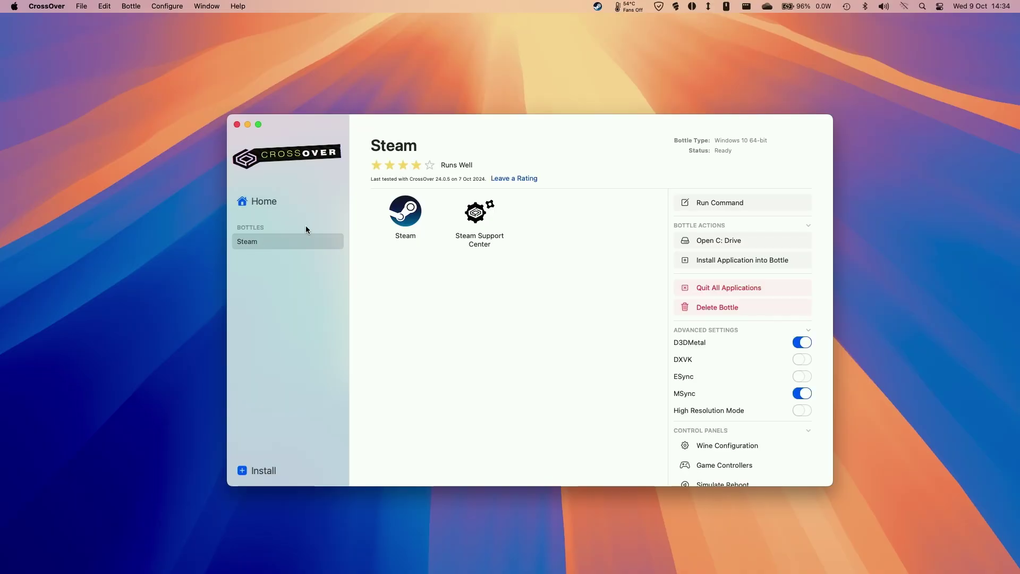
pyautogui.click(263, 470)
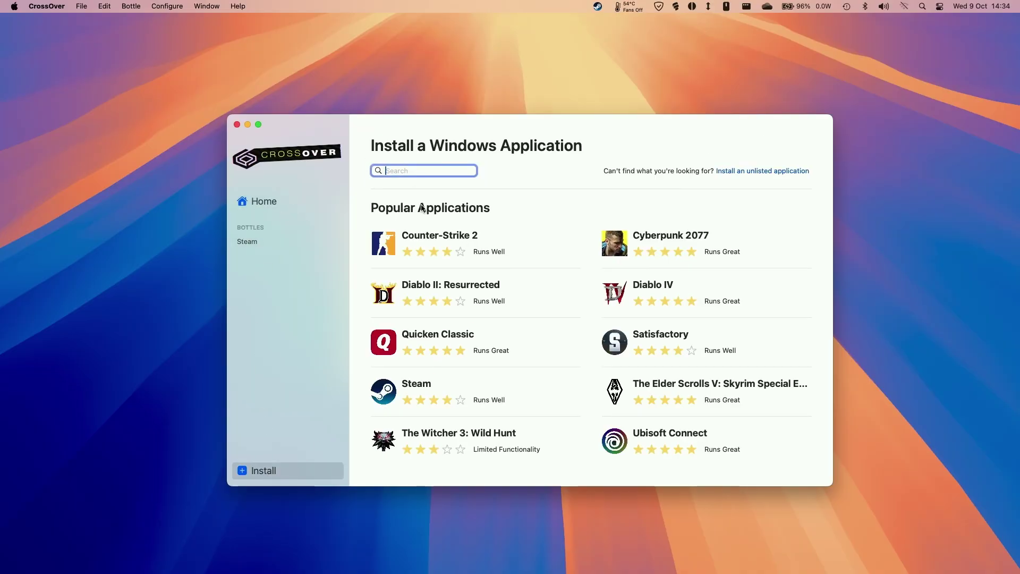
pyautogui.write('battle')
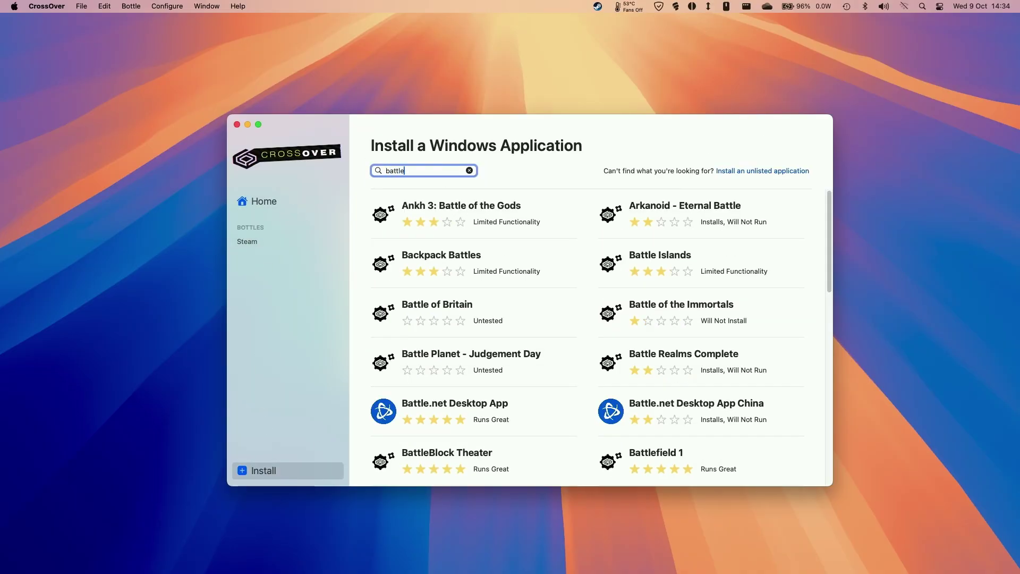
pyautogui.scroll(-2, 467, 334)
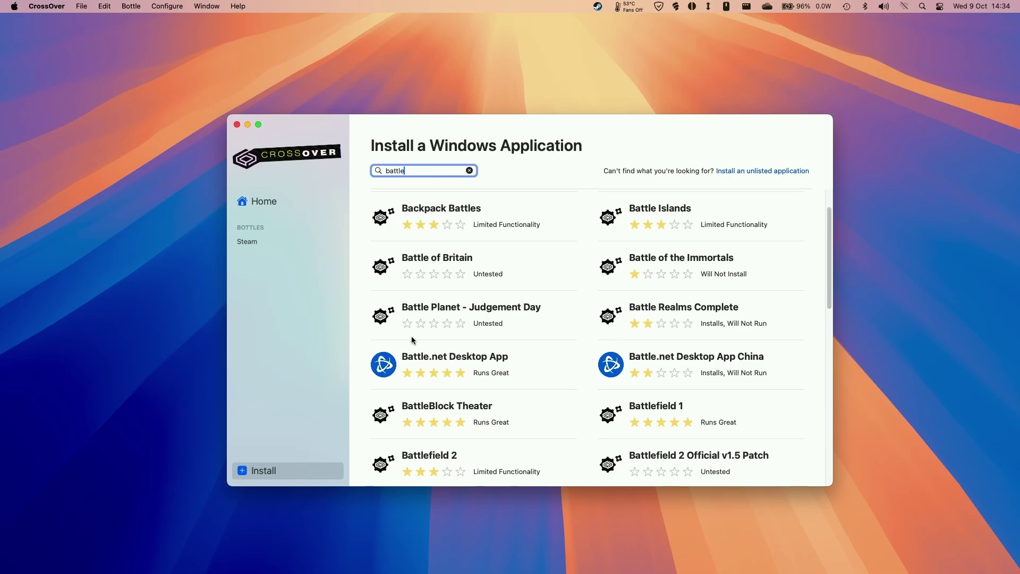
pyautogui.click(440, 359)
pyautogui.press('super+Tab')
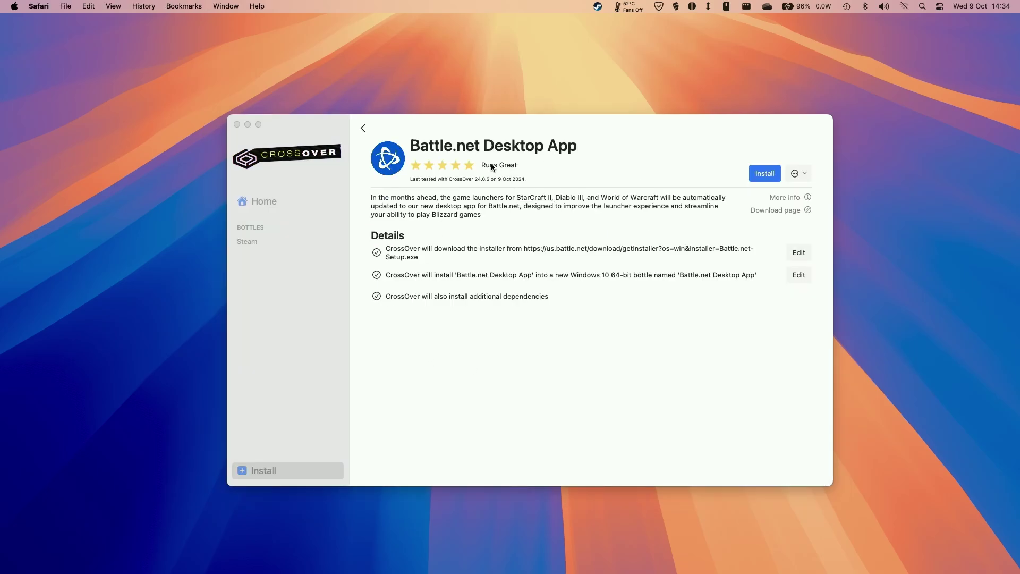
# Start installing the Battle.net Desktop App and install the Microsoft Visual C++ 2015 Redistributable (x86), agreeing to its license
pyautogui.click(765, 173)
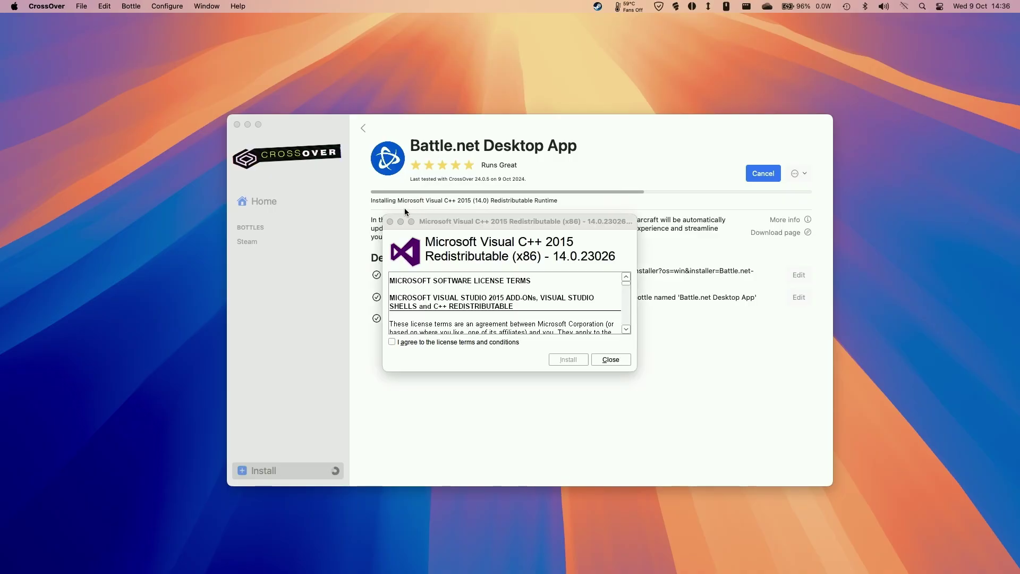
pyautogui.click(438, 343)
pyautogui.click(567, 360)
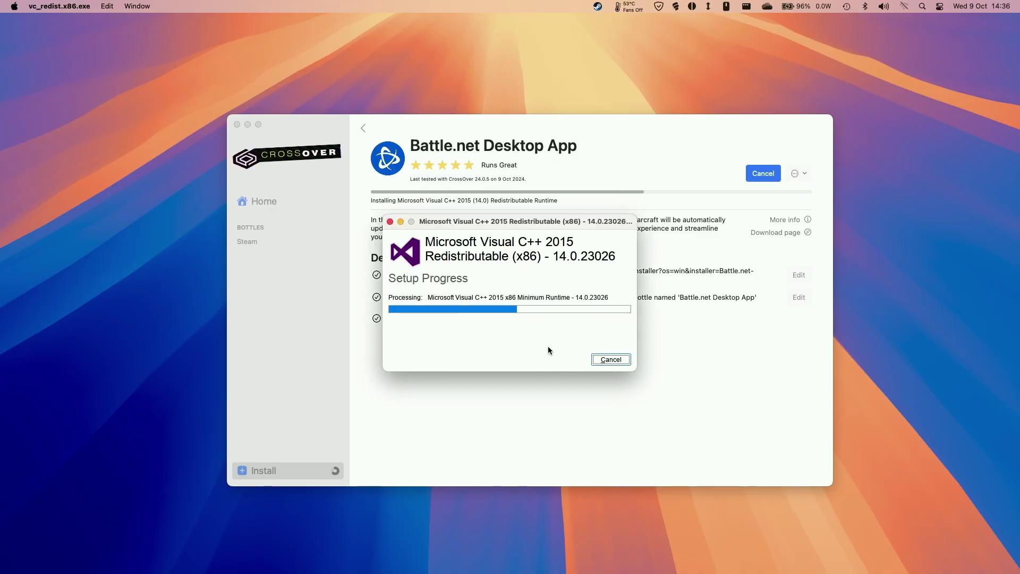
# Install the Microsoft Visual C++ 2008 Redistributable package and accept the Visual C++ 2005 SP1 Redistributable license
pyautogui.click(566, 403)
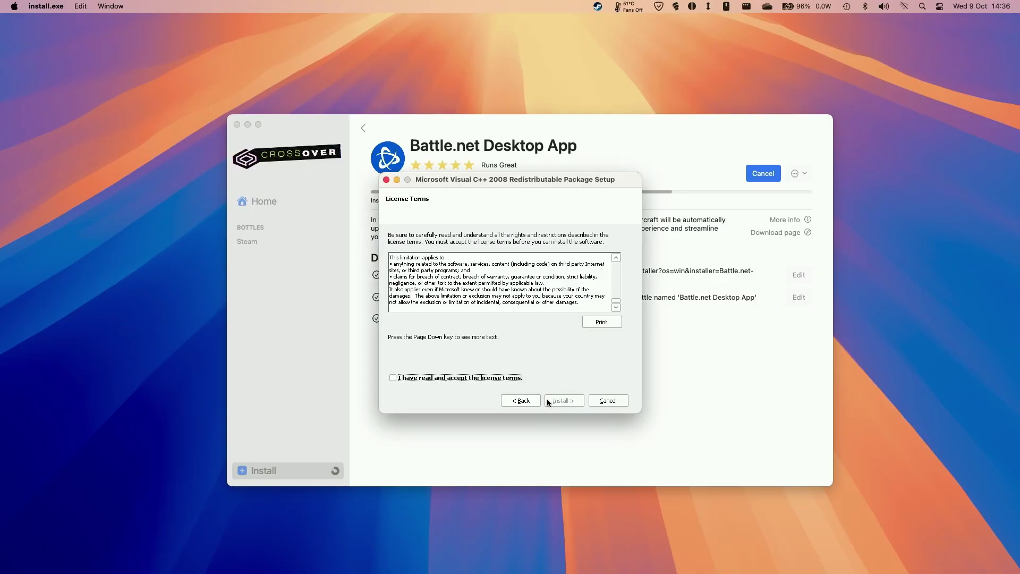
pyautogui.click(562, 401)
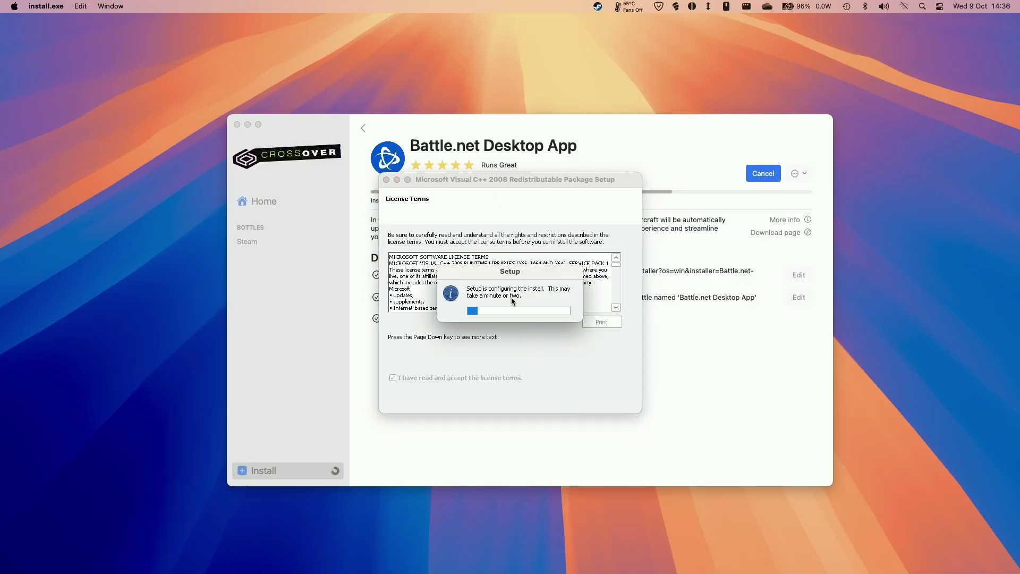
pyautogui.click(602, 402)
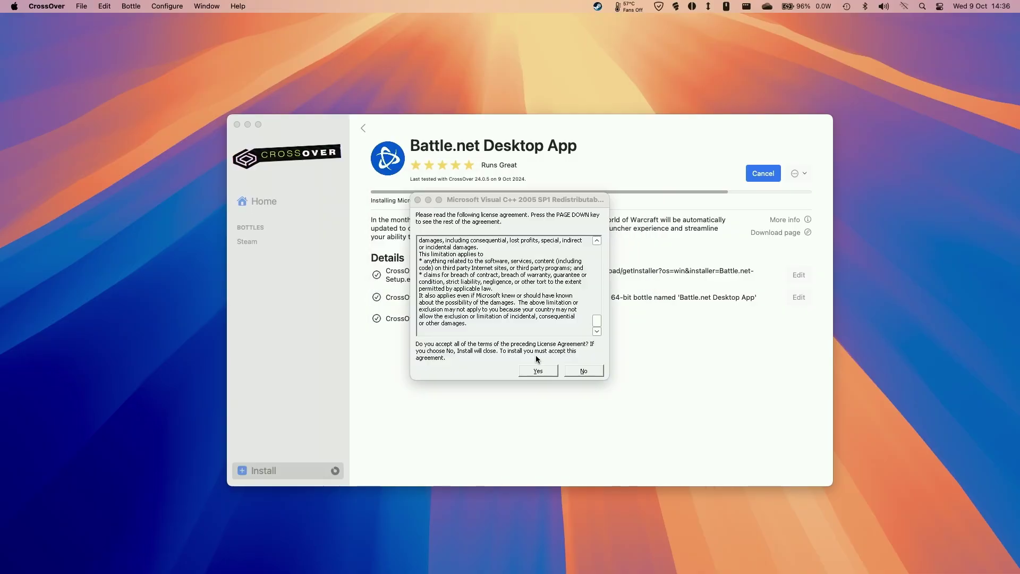
pyautogui.click(539, 371)
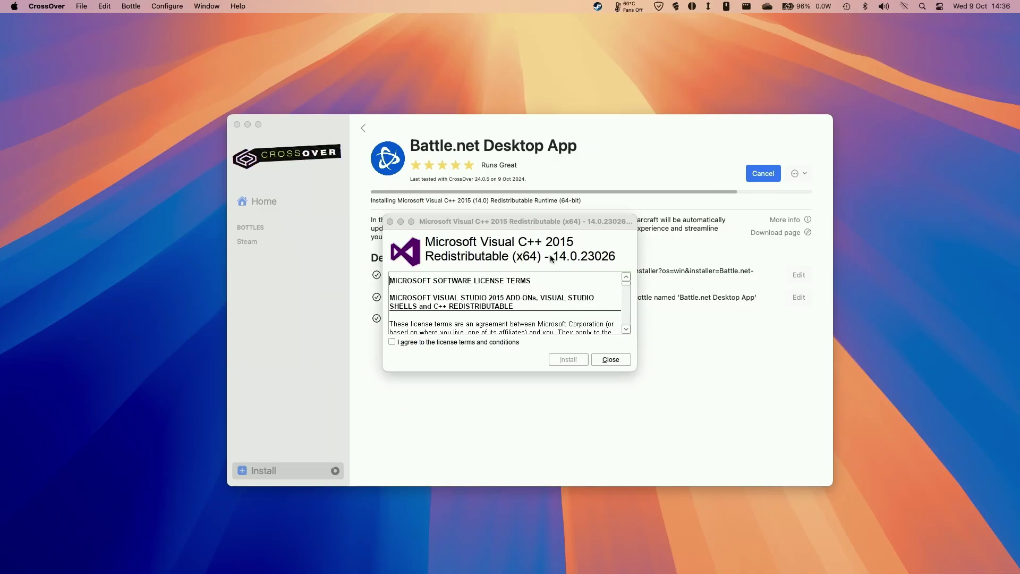
# Install the Microsoft Visual C++ 2015 Redistributable (x64) and the Visual C++ 2008 Redistributable that follows, accepting their licenses
pyautogui.click(391, 341)
pyautogui.click(567, 359)
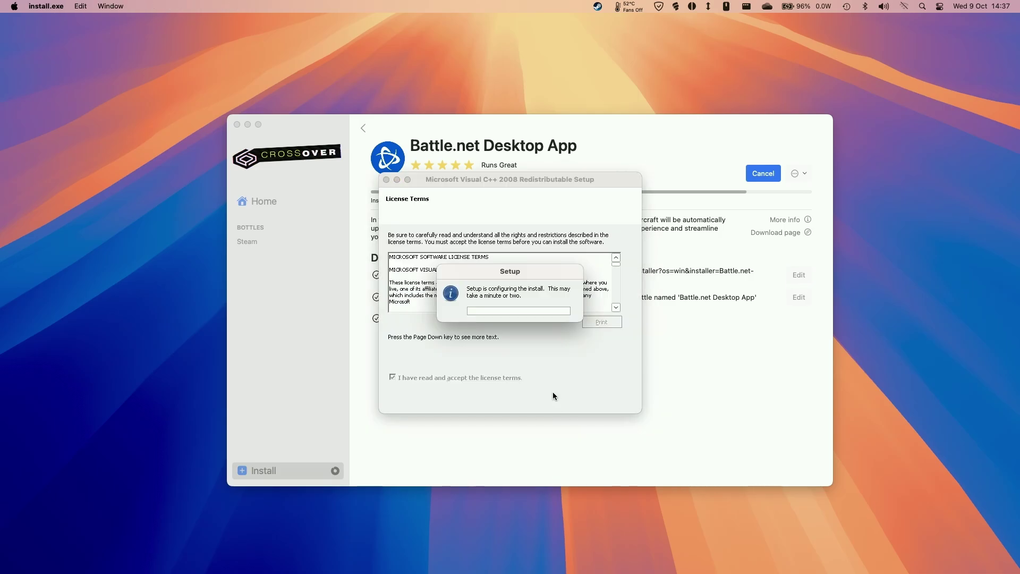
pyautogui.click(619, 401)
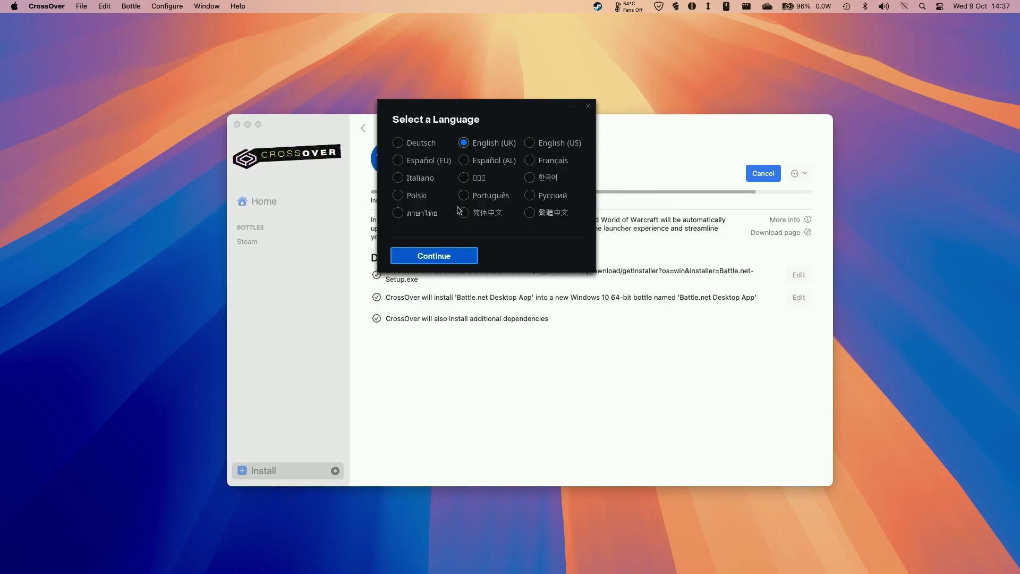
# Install Battle.net in English (UK) to C:/Program Files (x86)/Battle.net, and dismiss its game scan and welcome dialogs
pyautogui.click(430, 264)
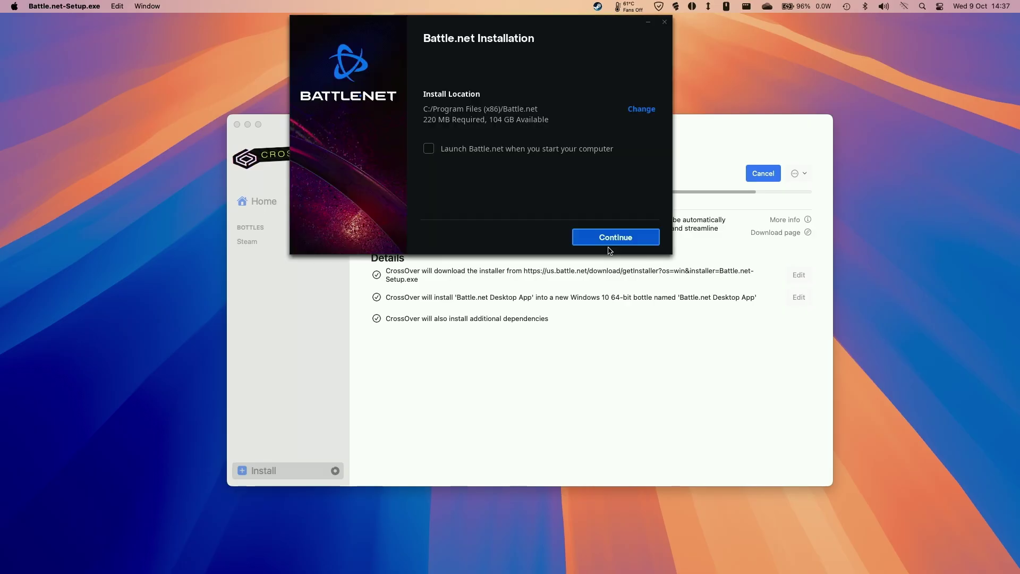
pyautogui.click(612, 244)
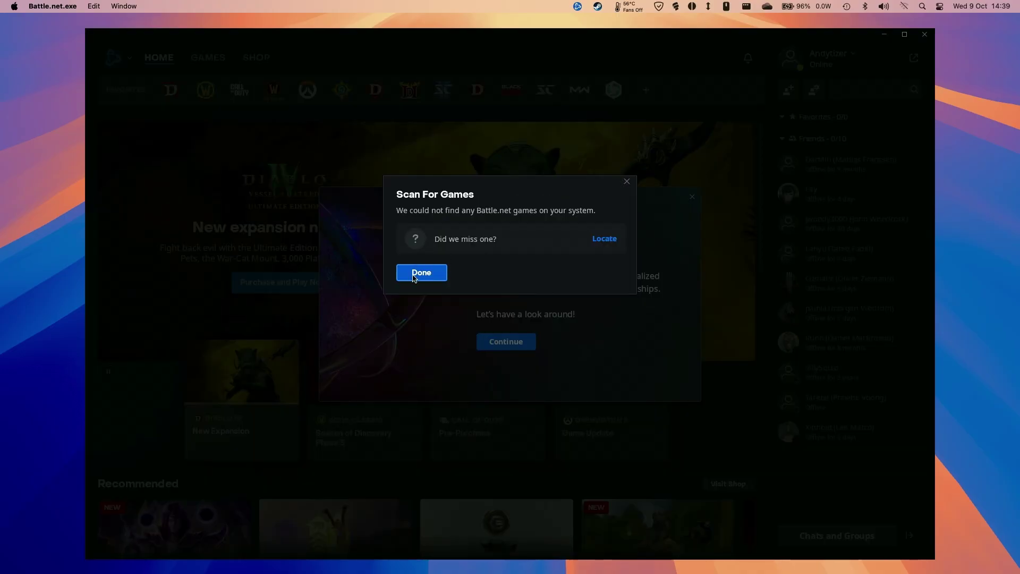
pyautogui.click(414, 276)
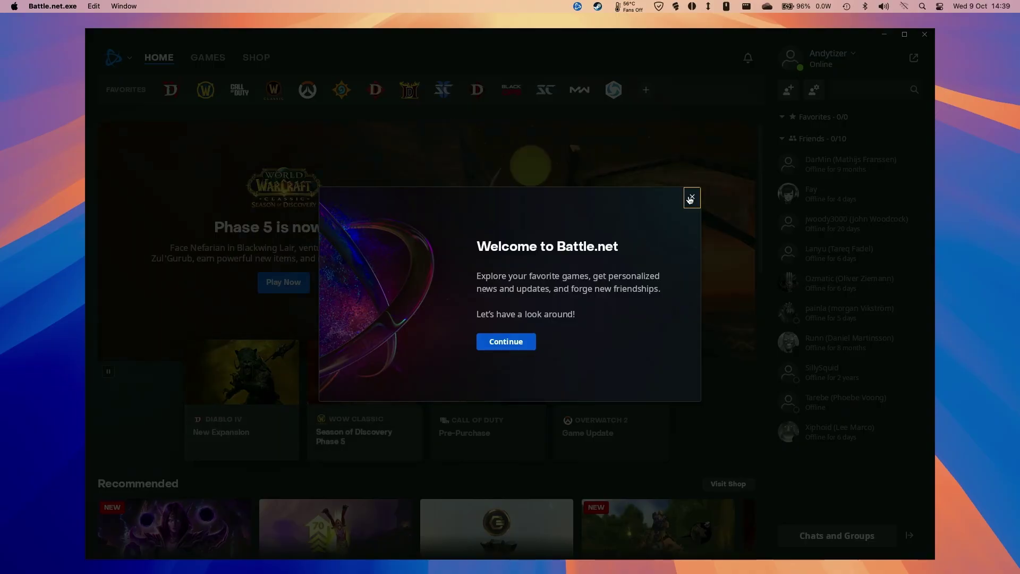
pyautogui.click(692, 196)
pyautogui.click(244, 151)
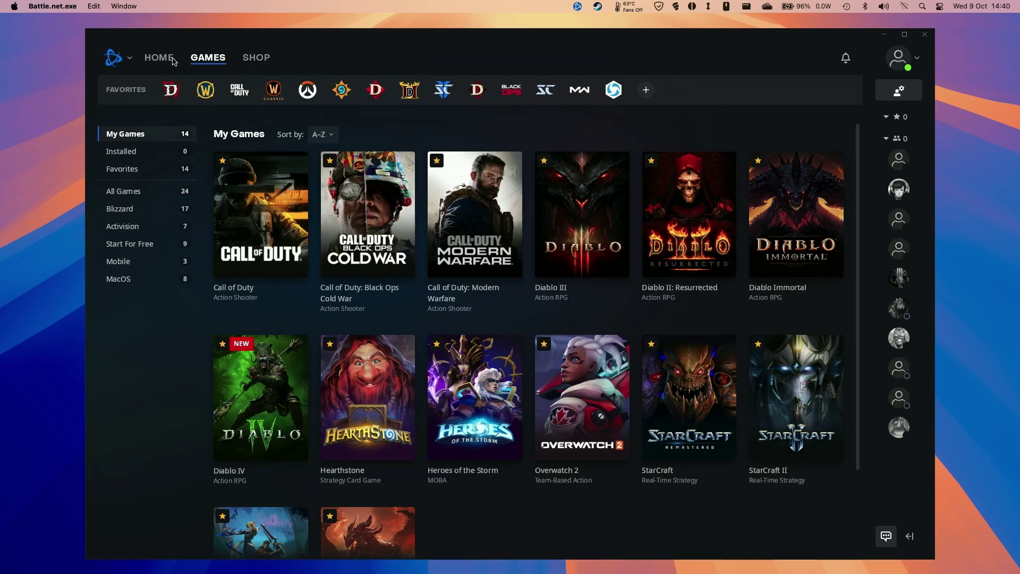
# Open Diablo IV from the Battle.net game library, install it and launch the game
pyautogui.click(248, 59)
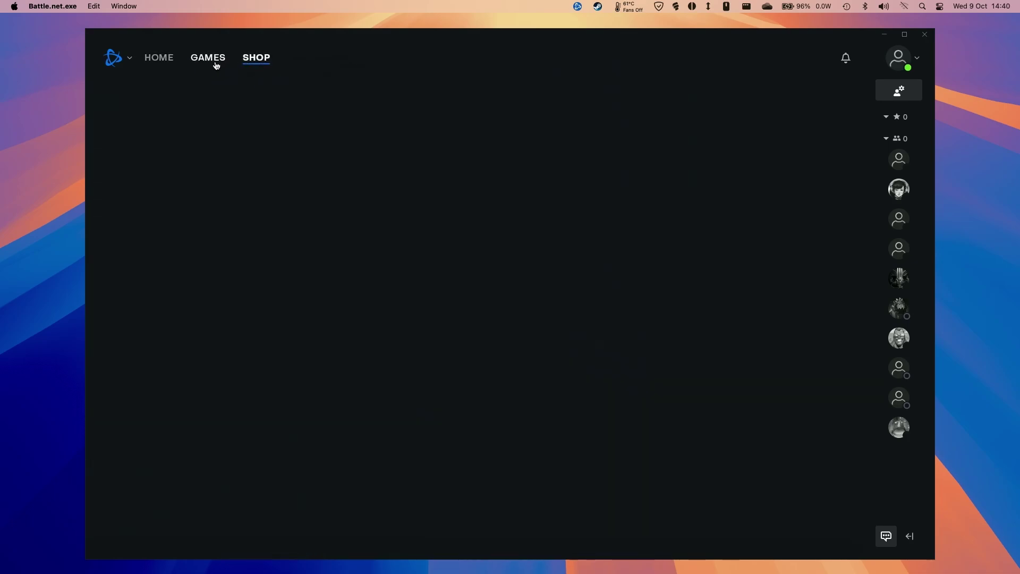
pyautogui.click(216, 64)
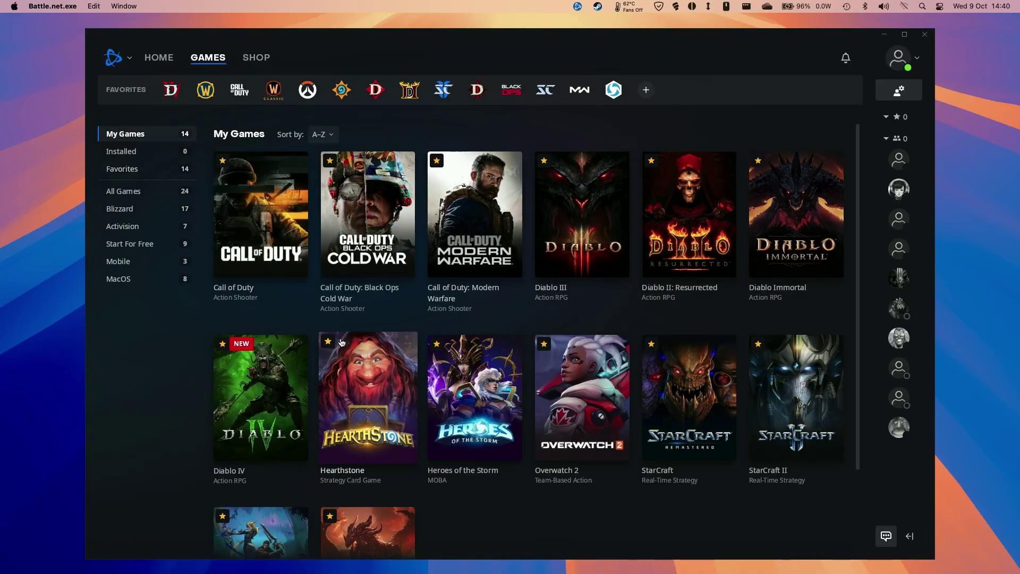
pyautogui.click(247, 389)
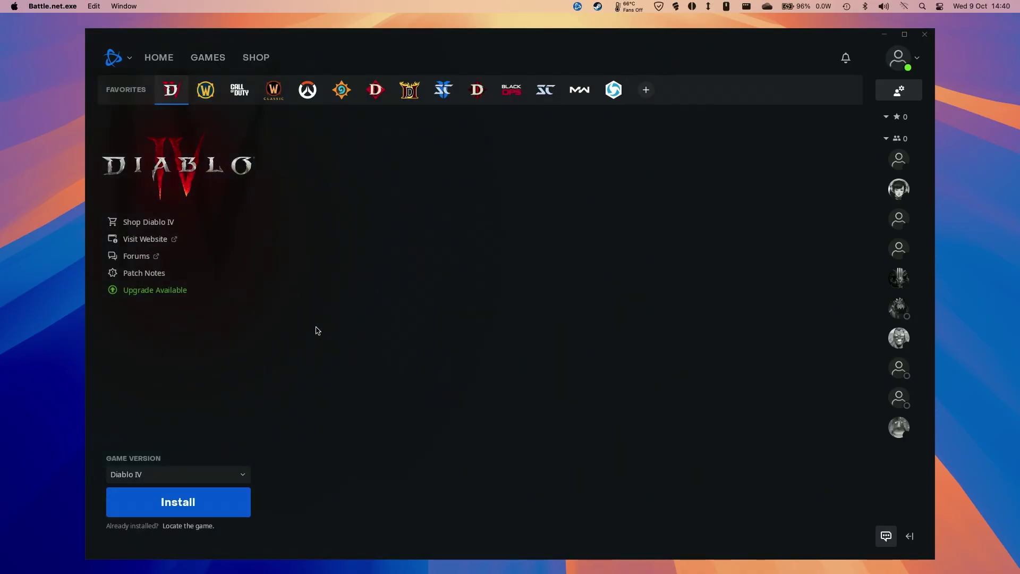
pyautogui.click(217, 503)
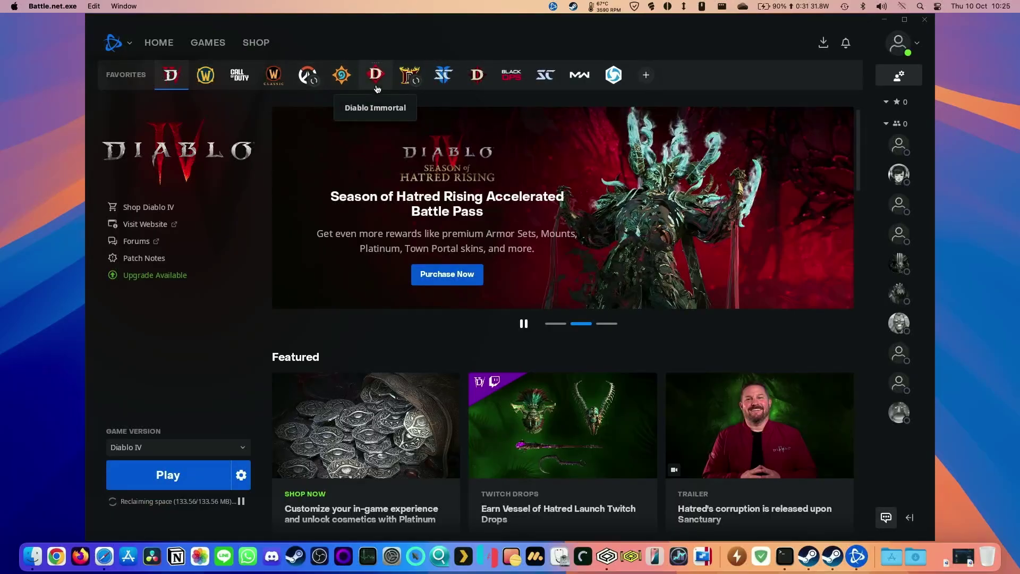
pyautogui.click(195, 486)
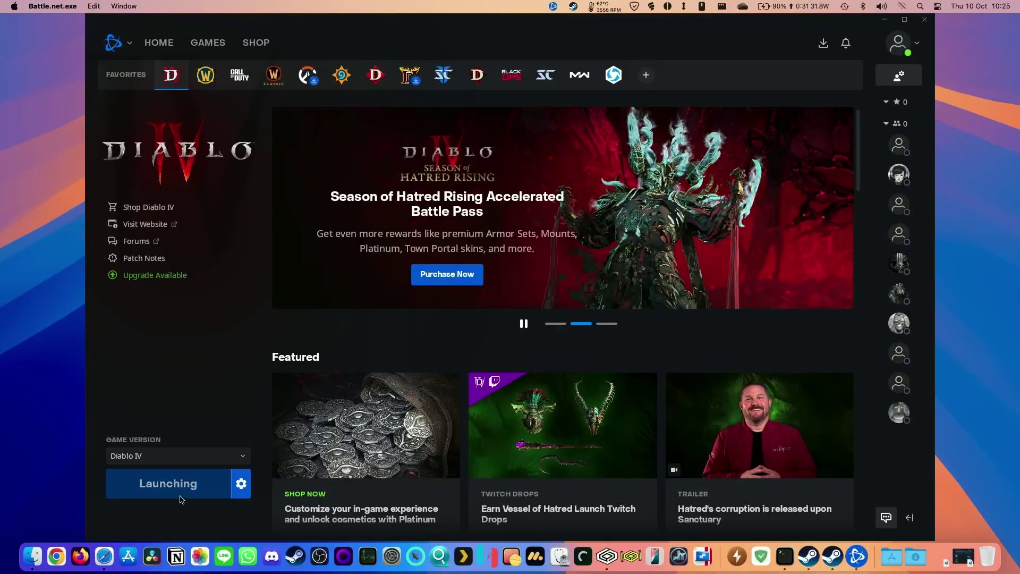